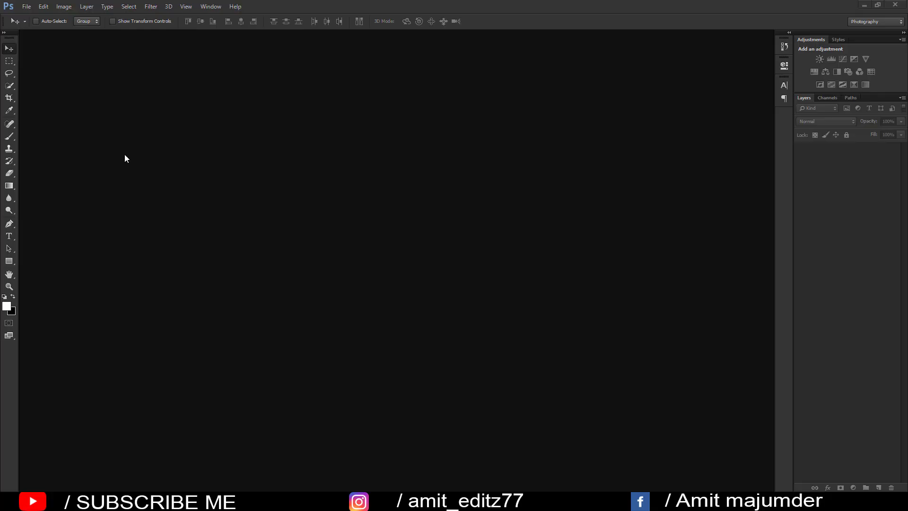
Open the File menu in the empty Photoshop workspace.
click(27, 6)
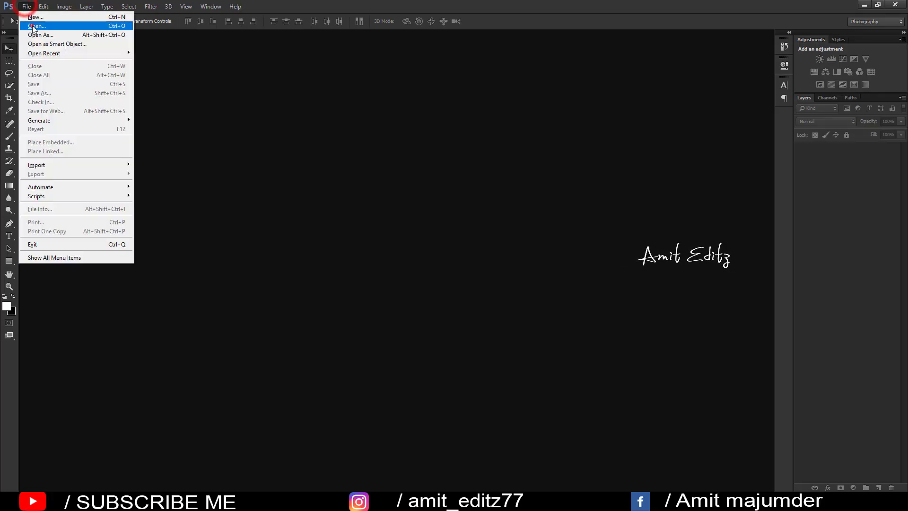
Open hjkhjk copyaaaa.jpg, dock its window, and duplicate the Background layer.
click(32, 26)
click(348, 224)
click(494, 385)
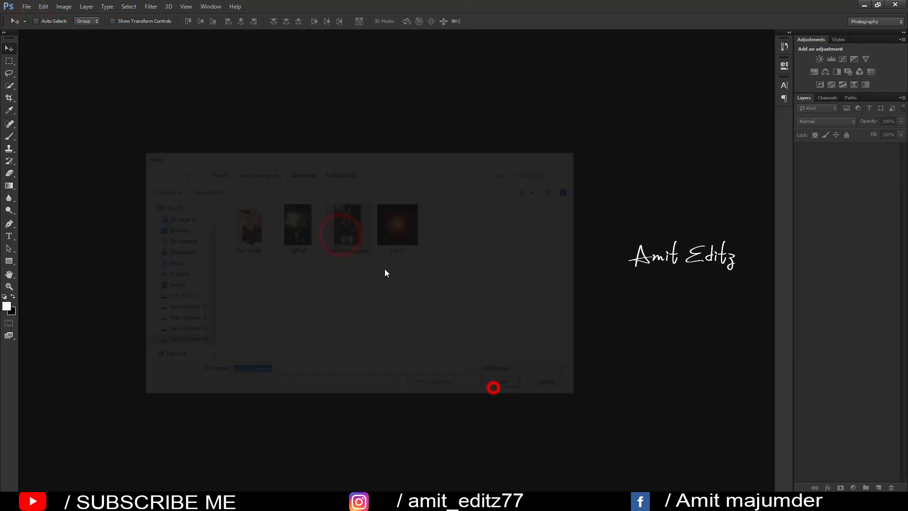
drag(204, 37, 256, 36)
drag(862, 151, 880, 487)
Apply a Camera Raw Filter with Contrast +16, Greens hue raised, and Yellows hue +100.
click(151, 6)
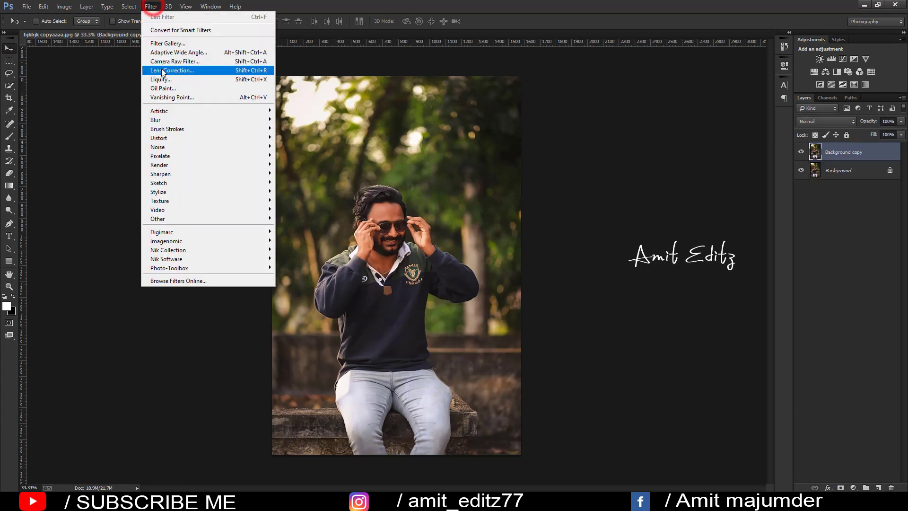
click(173, 62)
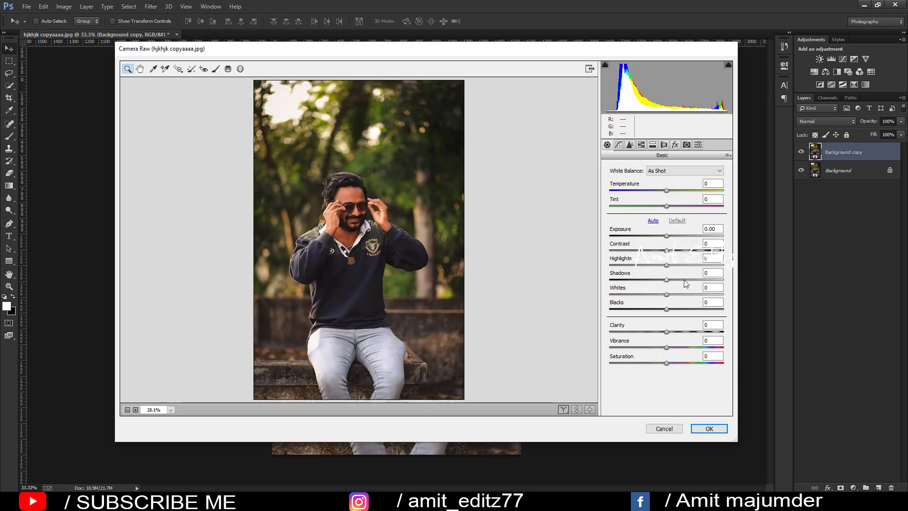
drag(667, 251, 676, 250)
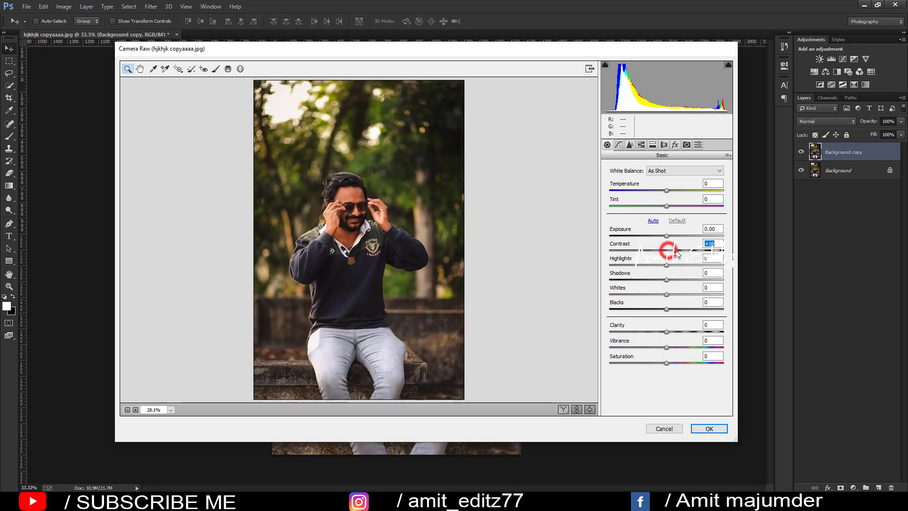
click(641, 145)
click(610, 182)
drag(653, 258, 708, 254)
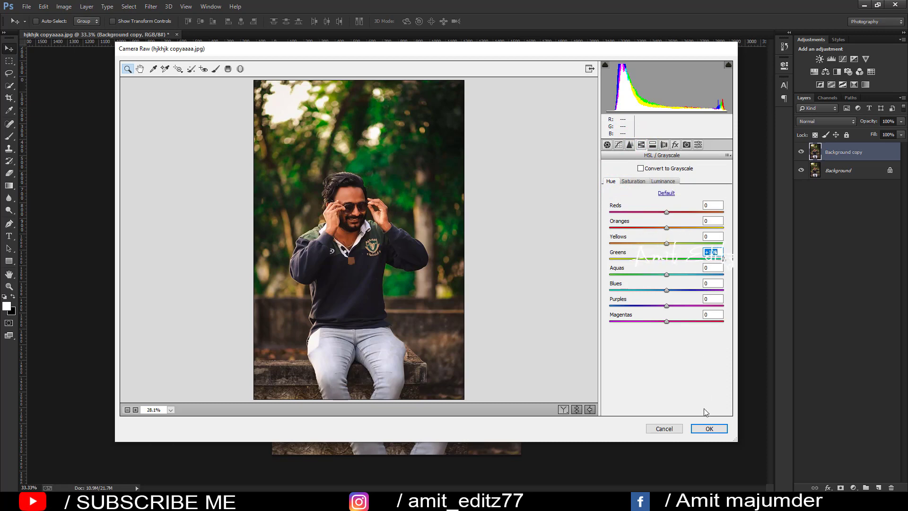
drag(666, 244, 724, 243)
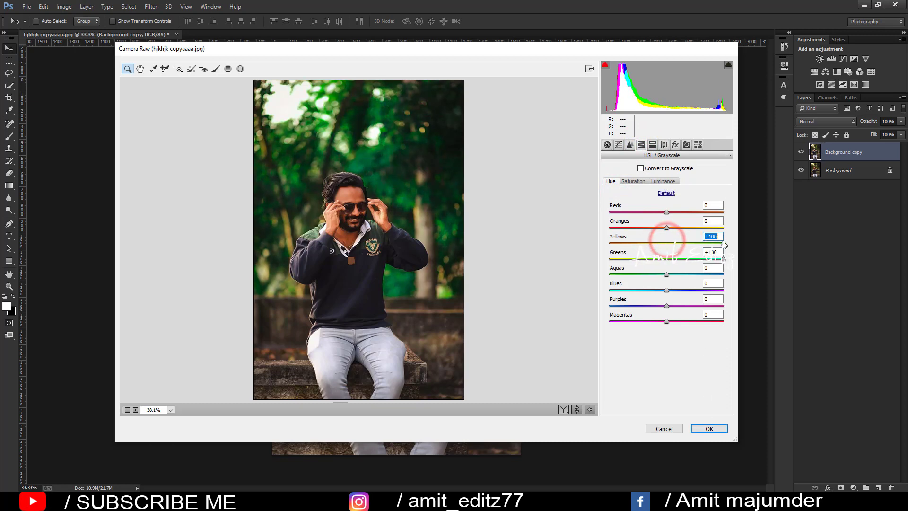
click(709, 428)
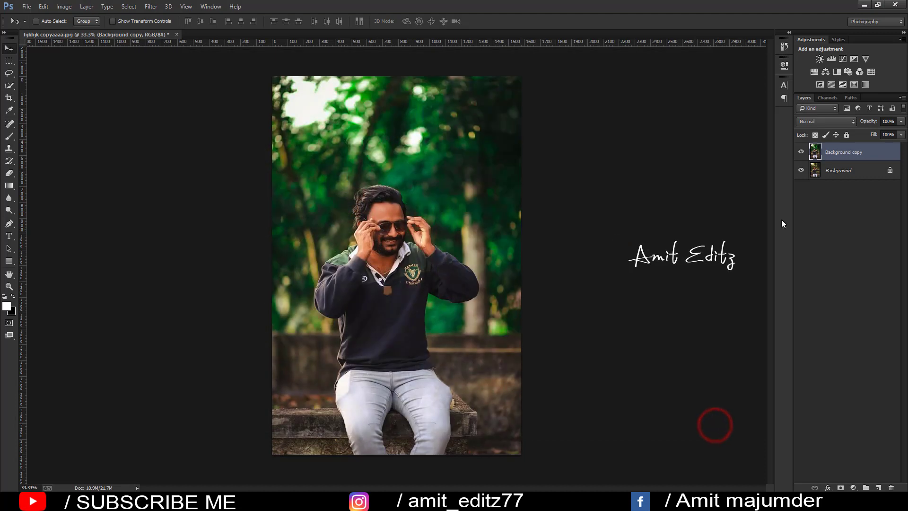
Duplicate Background copy and, in Camera Raw, shift tint toward green with Shadows +3.
drag(860, 156, 878, 487)
click(150, 6)
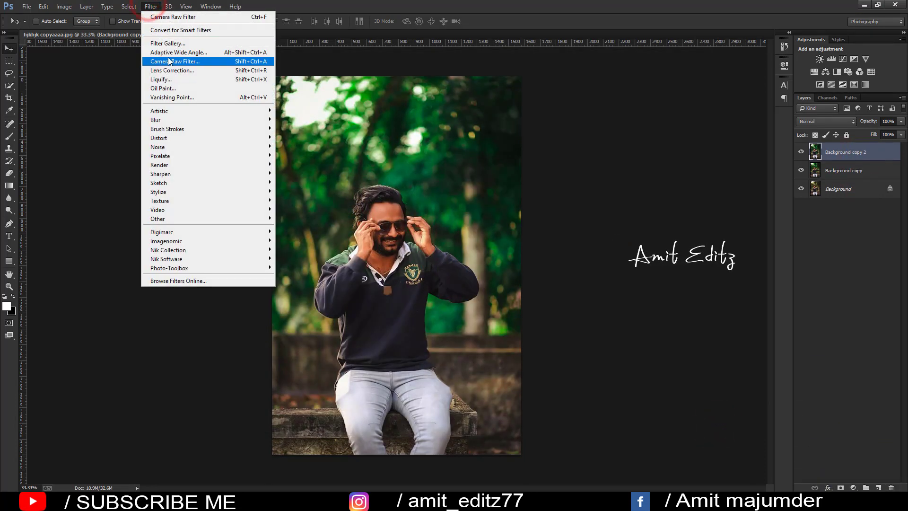
click(169, 61)
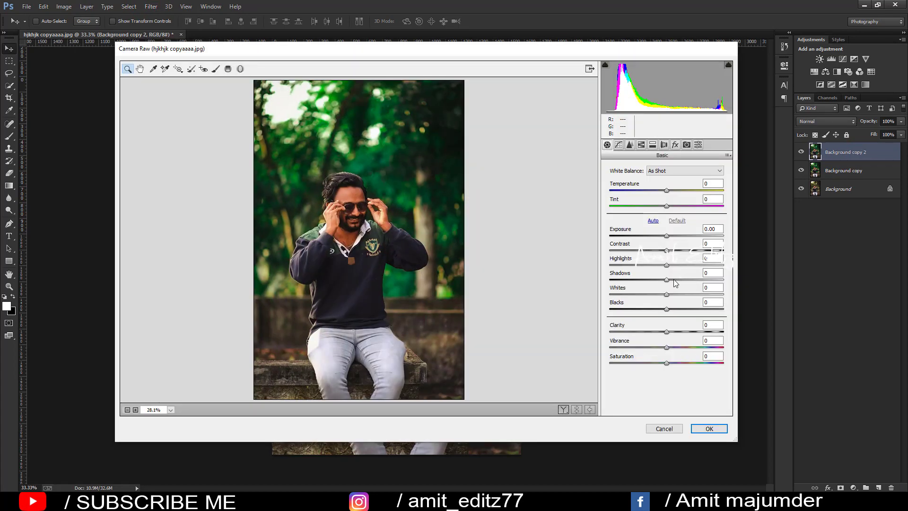
mouse_move(666, 207)
mouse_down()
mouse_move(656, 191)
mouse_move(665, 191)
mouse_up()
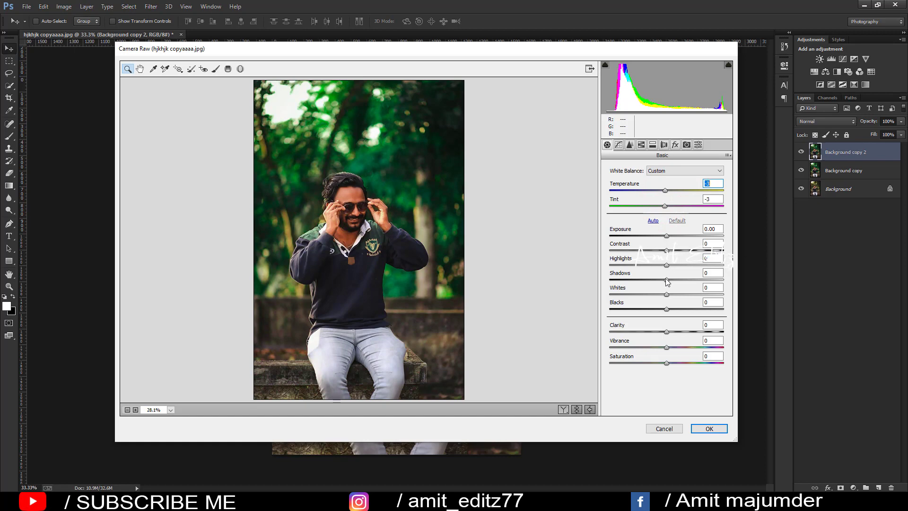
drag(667, 279, 672, 280)
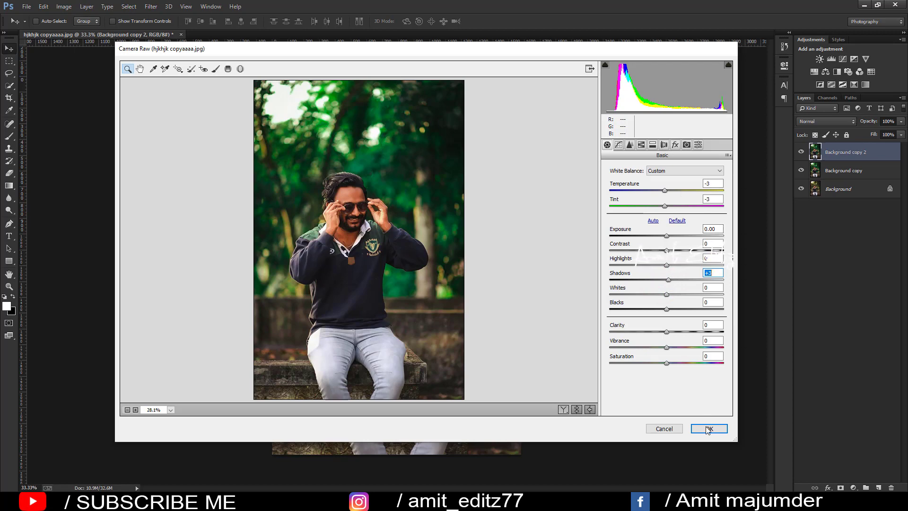
Push Aquas and Greens hue toward blue-teal, set Oranges luminance +29, and apply.
click(640, 145)
drag(657, 267, 708, 269)
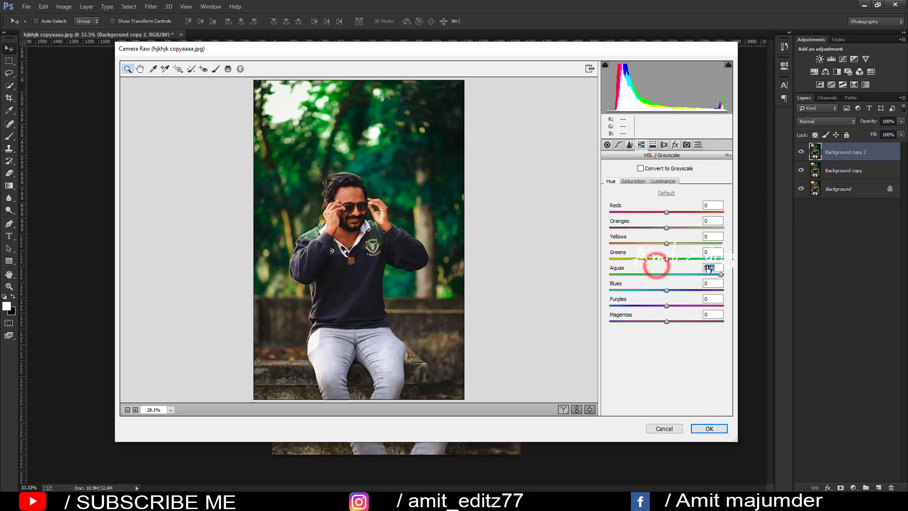
drag(659, 255, 707, 256)
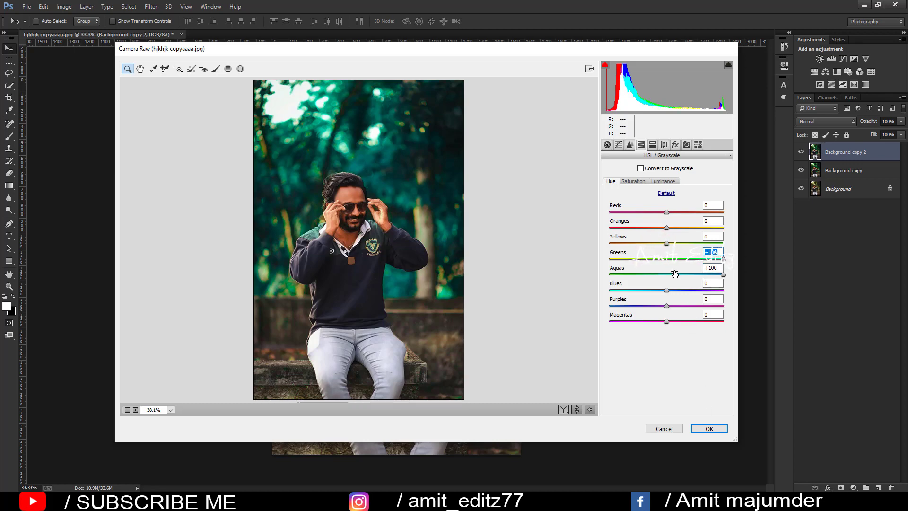
click(665, 183)
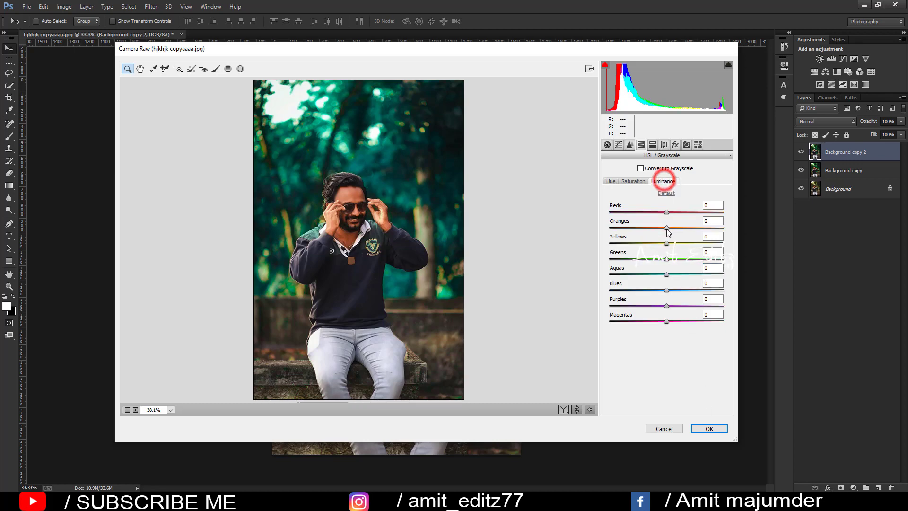
drag(666, 228, 682, 228)
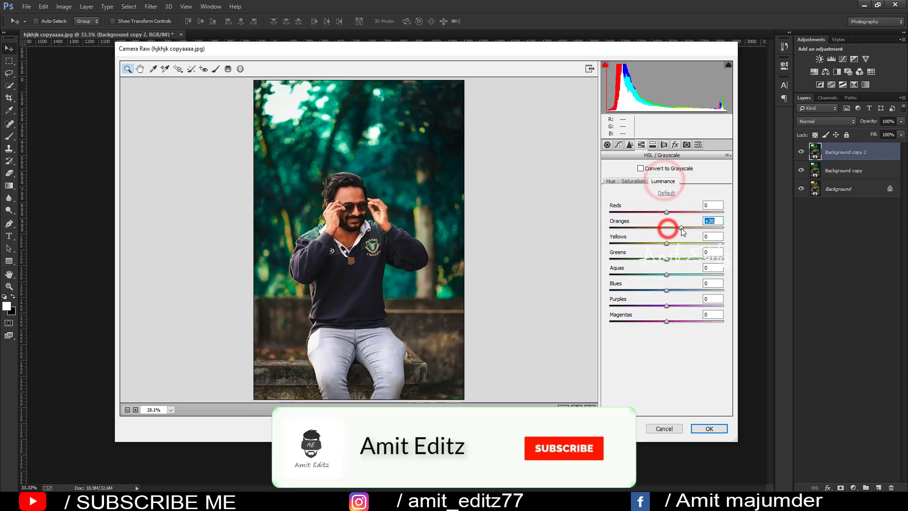
click(709, 428)
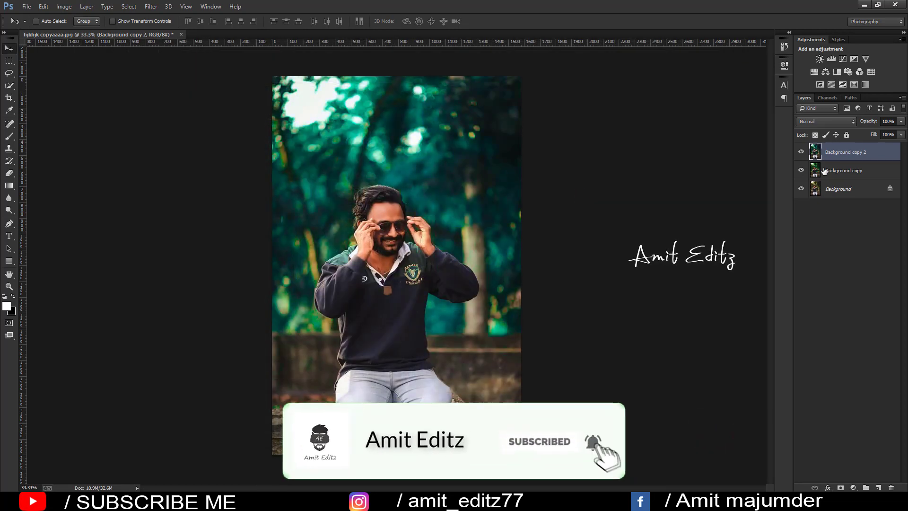
Duplicate Background copy 2 and add Color Balance: midtones Cyan -18, Blue +17, shadows Blue +13.
drag(846, 152, 878, 486)
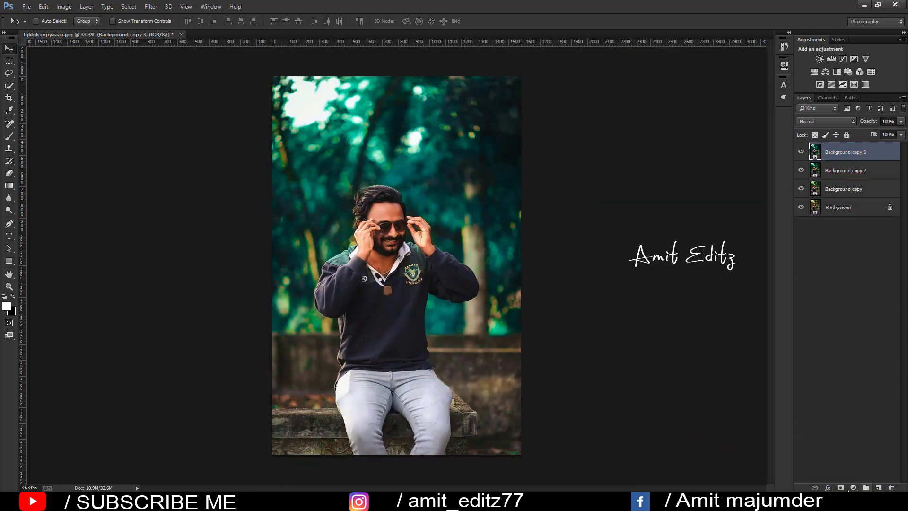
click(853, 487)
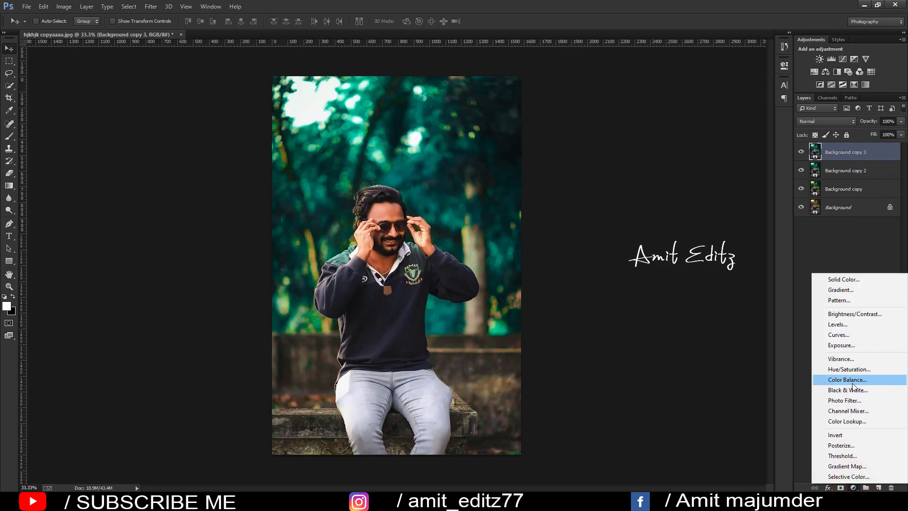
click(842, 380)
mouse_move(692, 143)
mouse_down()
mouse_move(701, 144)
mouse_move(702, 128)
mouse_move(692, 128)
mouse_move(680, 110)
mouse_move(691, 110)
mouse_up()
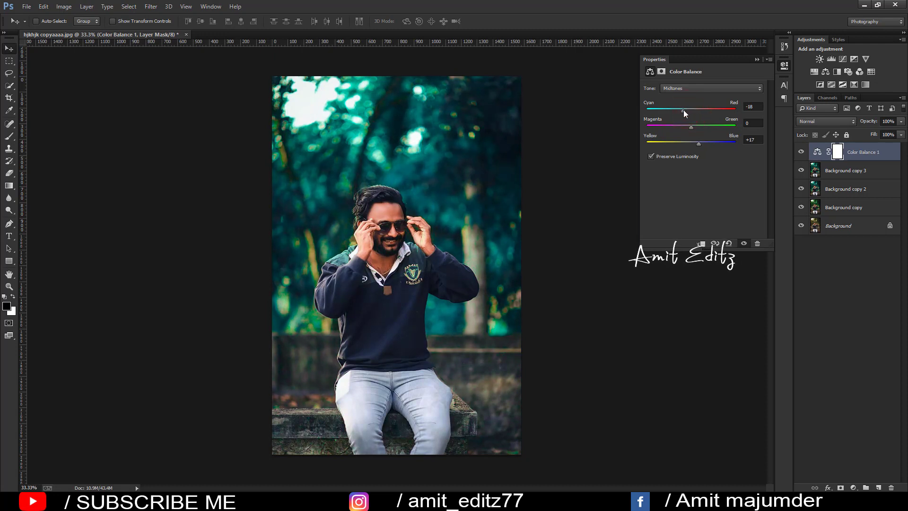
click(693, 87)
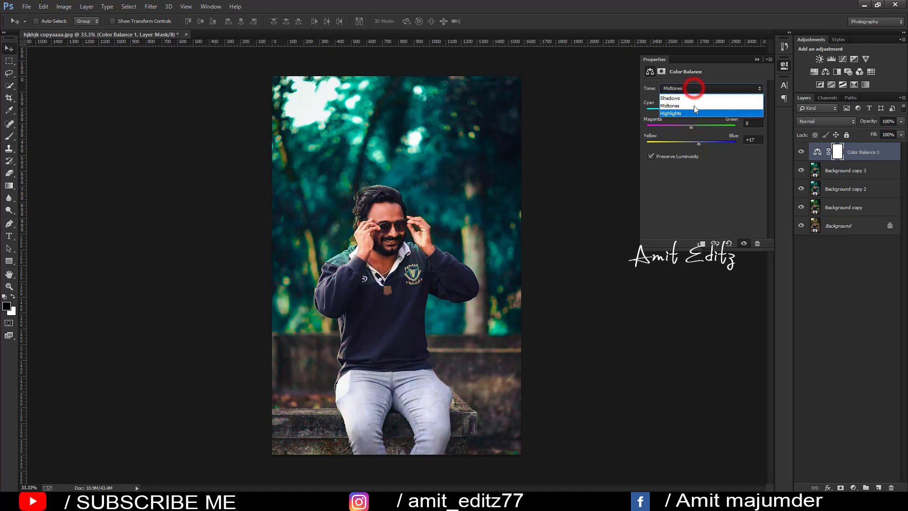
drag(689, 141, 691, 141)
Merge Color Balance 1 into Background copy 3 and duplicate the merged layer.
click(756, 60)
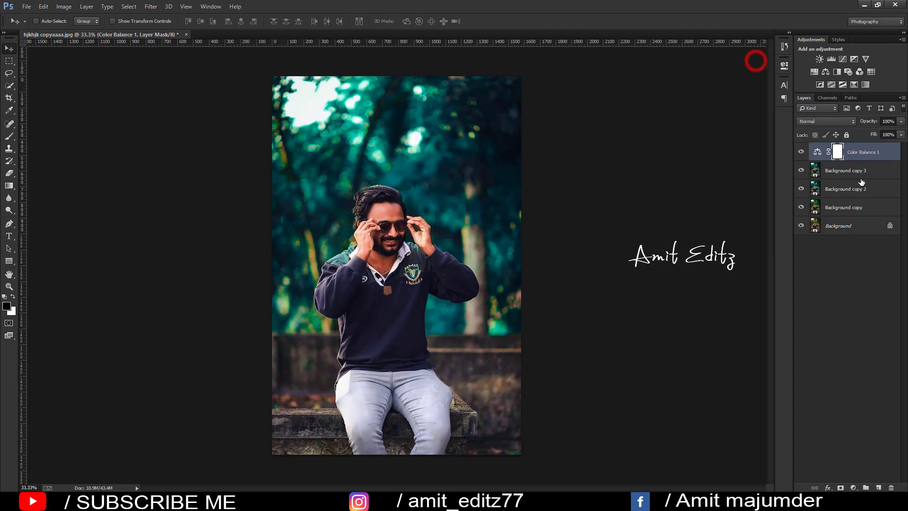
ctrl+click(847, 171)
right_click(851, 170)
click(785, 344)
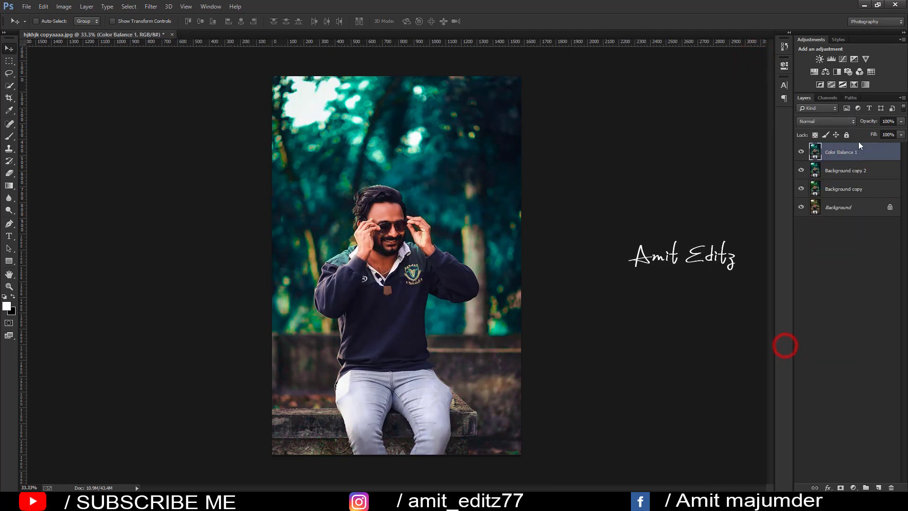
drag(866, 152, 880, 485)
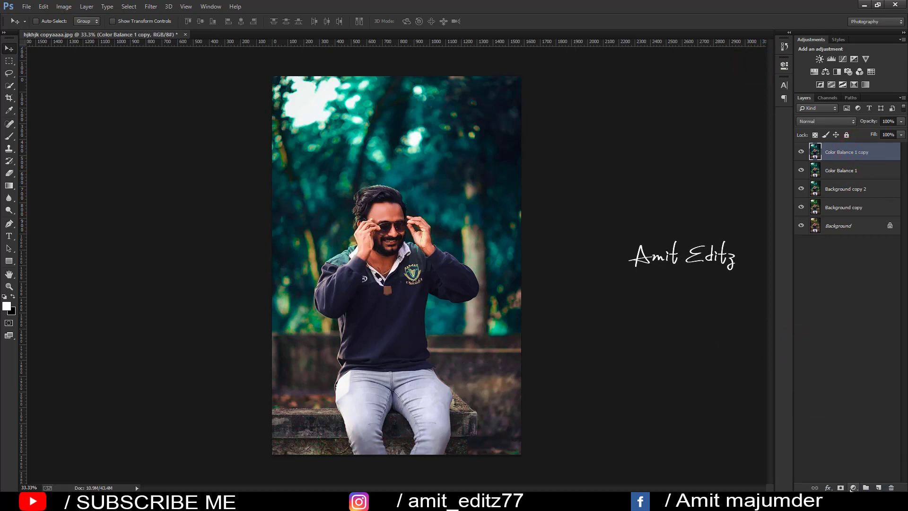
Add a Selective Color layer and try Blacks adjustments, resetting Black and Magenta to 0.
click(854, 488)
click(847, 472)
click(713, 100)
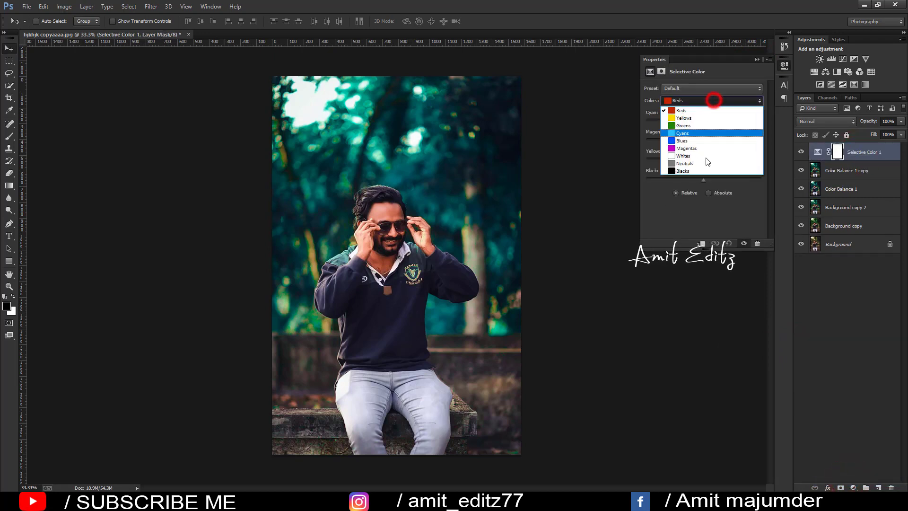
click(699, 170)
mouse_move(704, 180)
mouse_down()
mouse_move(697, 182)
mouse_move(704, 183)
mouse_up()
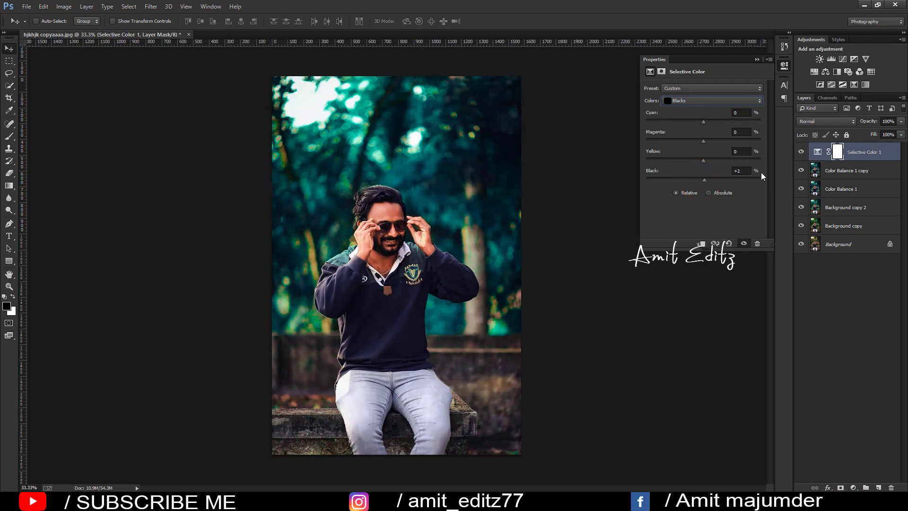
click(741, 170)
text(0)
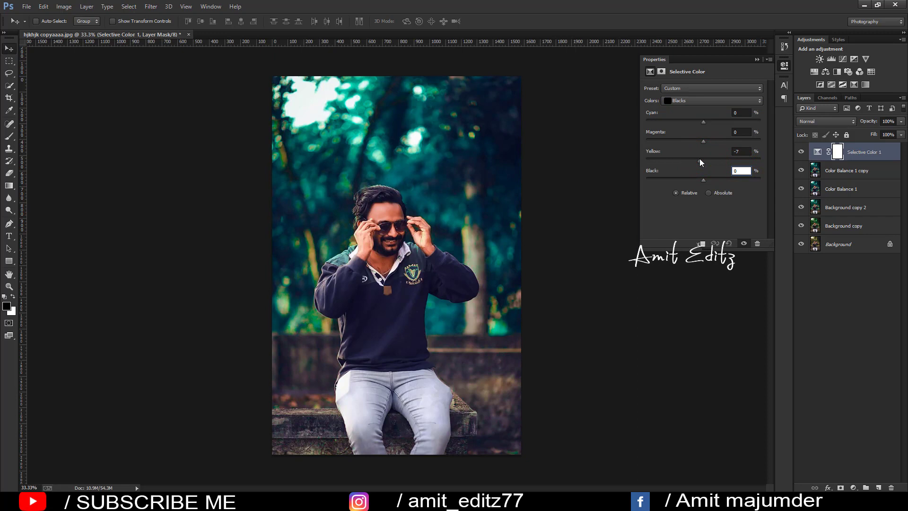
drag(704, 141, 698, 142)
click(741, 132)
text(0)
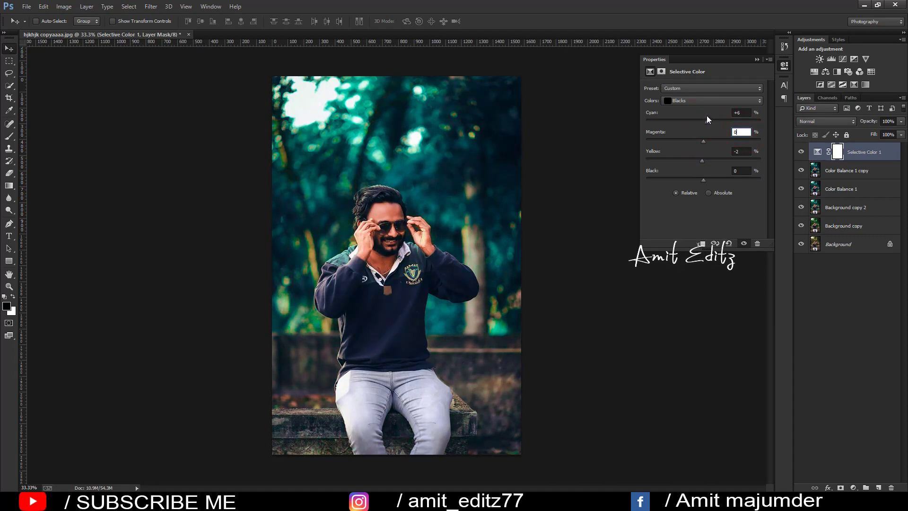
Set the Selective Color Neutrals to Cyan +3 and Yellow -2.
click(704, 100)
click(693, 162)
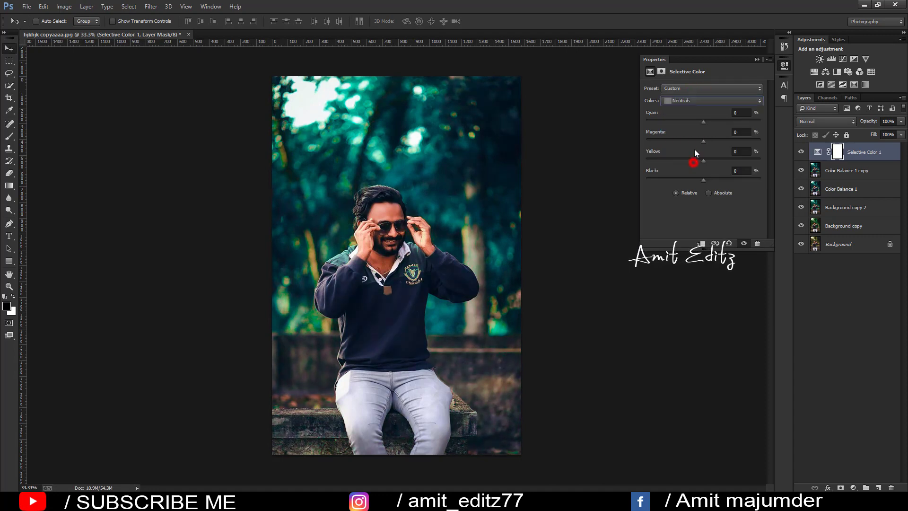
drag(704, 122, 710, 122)
drag(709, 123, 705, 121)
click(705, 138)
mouse_move(705, 139)
mouse_down()
mouse_move(695, 161)
mouse_move(702, 158)
mouse_move(709, 177)
mouse_move(701, 178)
mouse_up()
click(741, 171)
Reset Black to 0 and merge Selective Color, Color Balance 1 copy, Color Balance 1 and Background copy 2 into one layer.
text(0)
click(758, 60)
right_click(831, 171)
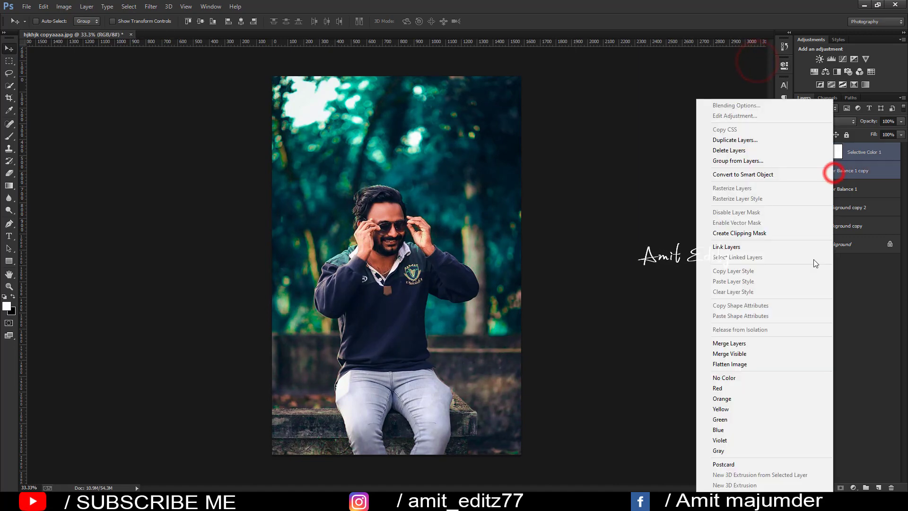
click(764, 343)
ctrl+click(851, 171)
ctrl+click(851, 189)
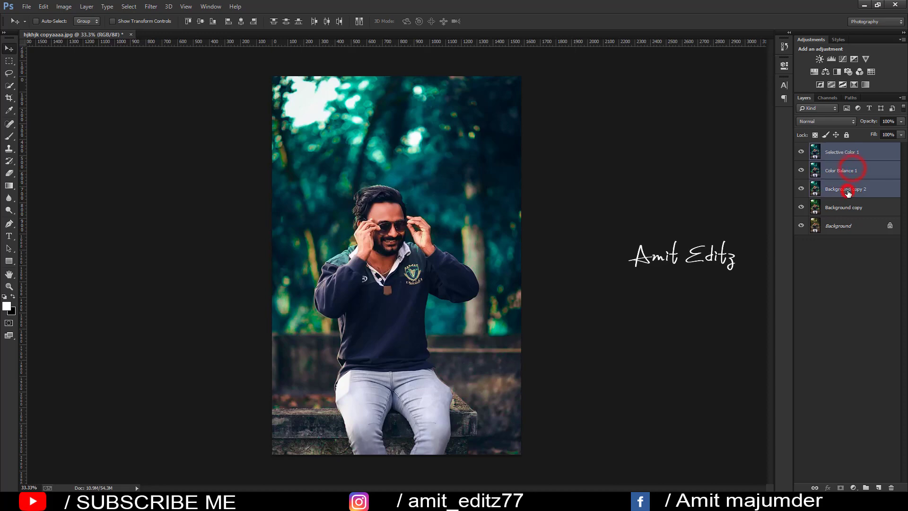
right_click(847, 190)
click(775, 343)
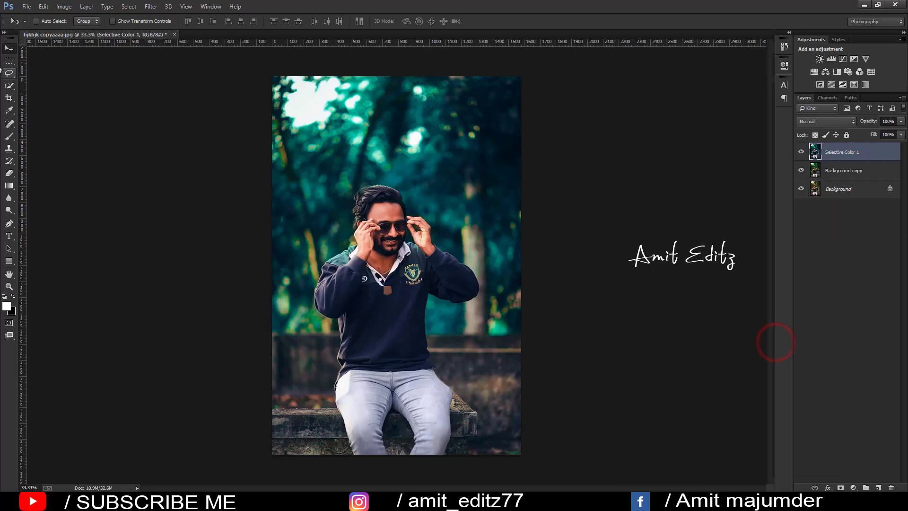
Open fghfgh.jpg and place it beside the teal portrait document.
click(26, 6)
click(26, 28)
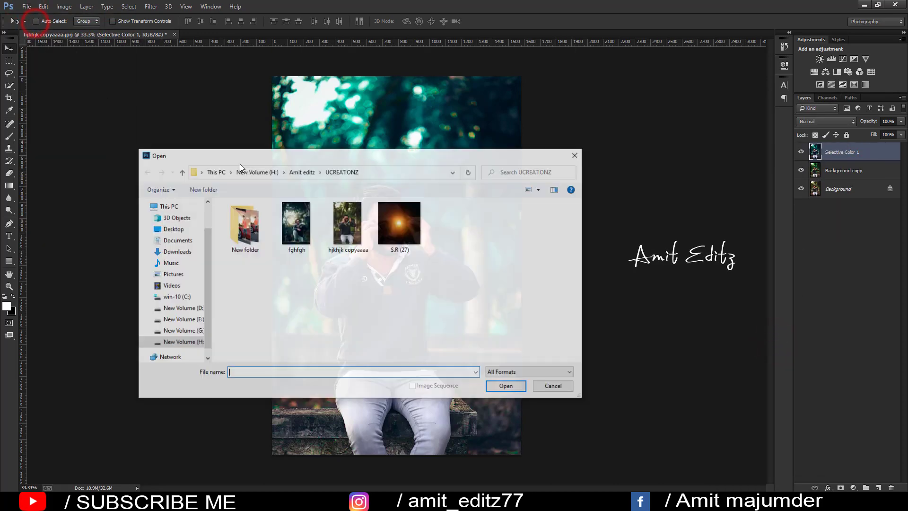
click(296, 223)
click(507, 386)
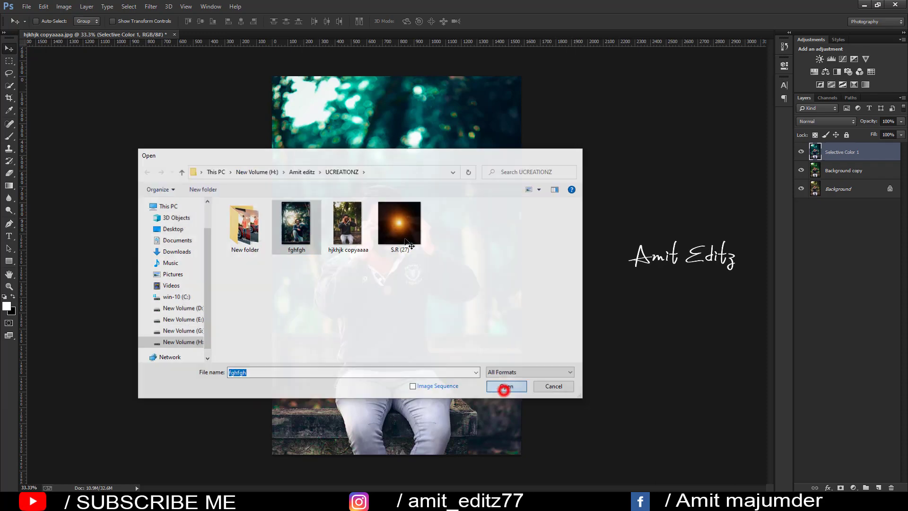
drag(284, 45, 261, 43)
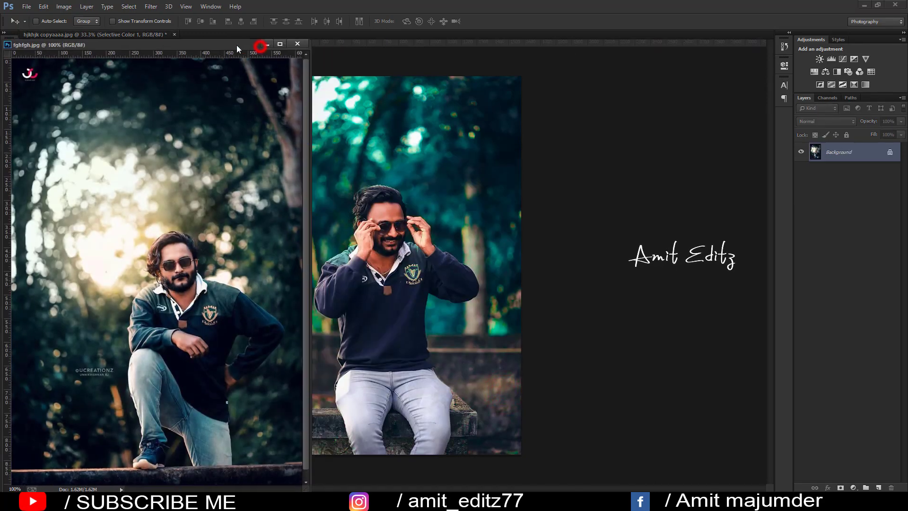
click(414, 169)
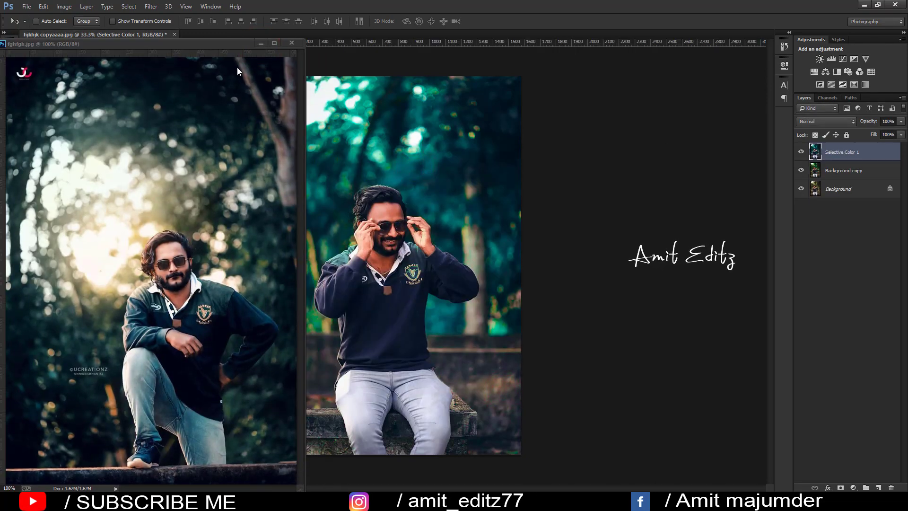
Preview the fghfgh reference in Camera Raw without applying, then return to the portrait.
click(203, 47)
click(151, 6)
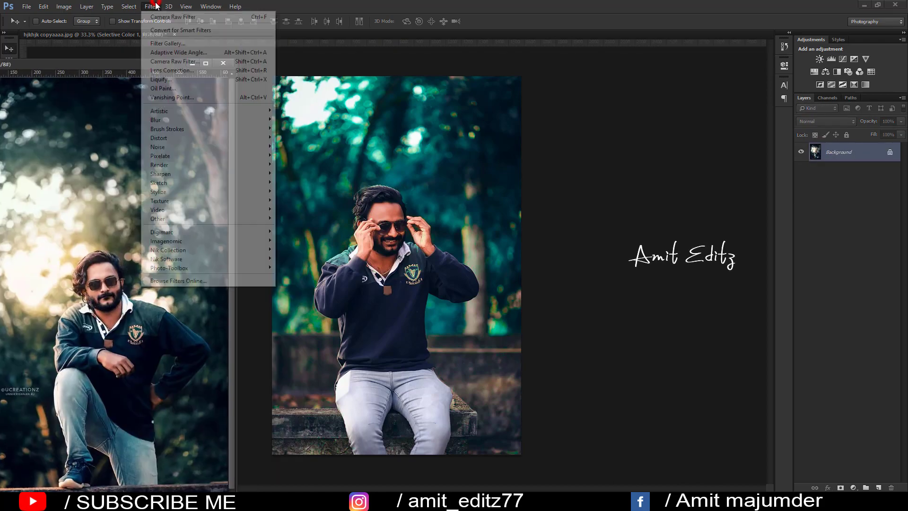
click(182, 62)
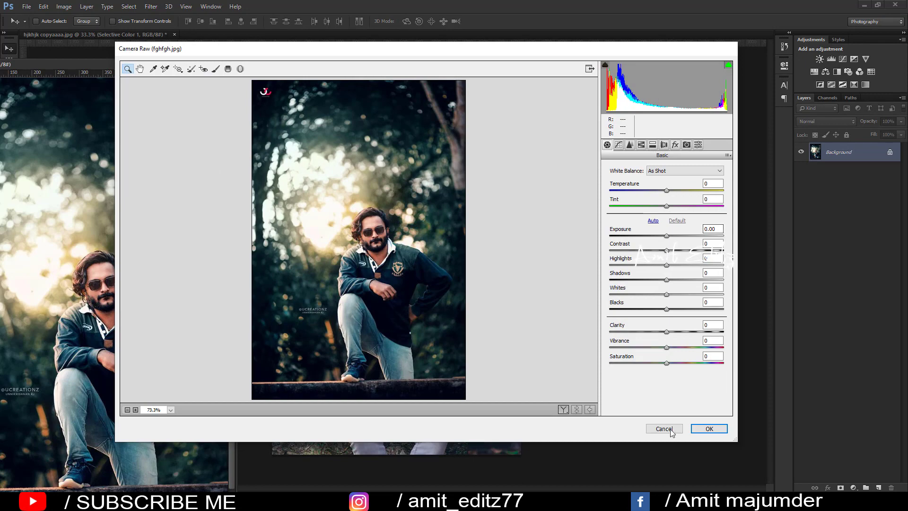
click(664, 428)
click(452, 222)
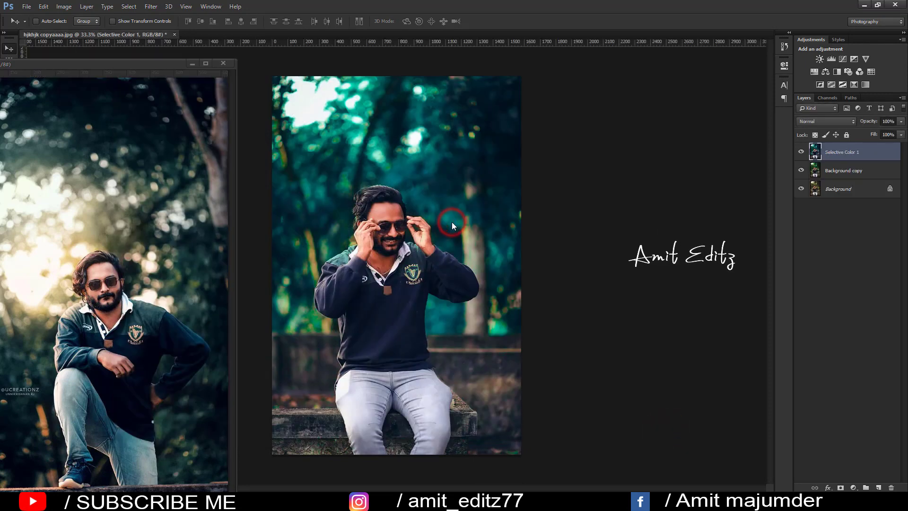
click(151, 6)
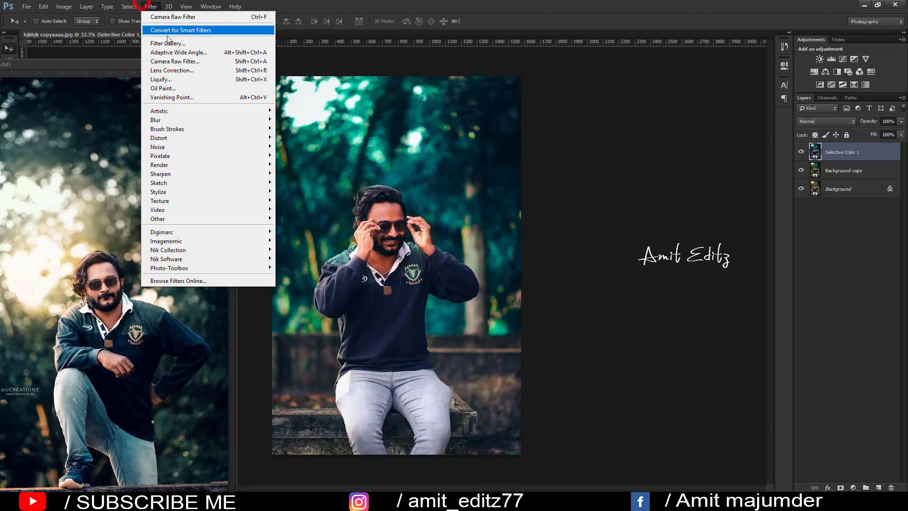
In Camera Raw, set Tint -6 and hues of Yellows +68, Greens and Aquas shifted.
click(175, 61)
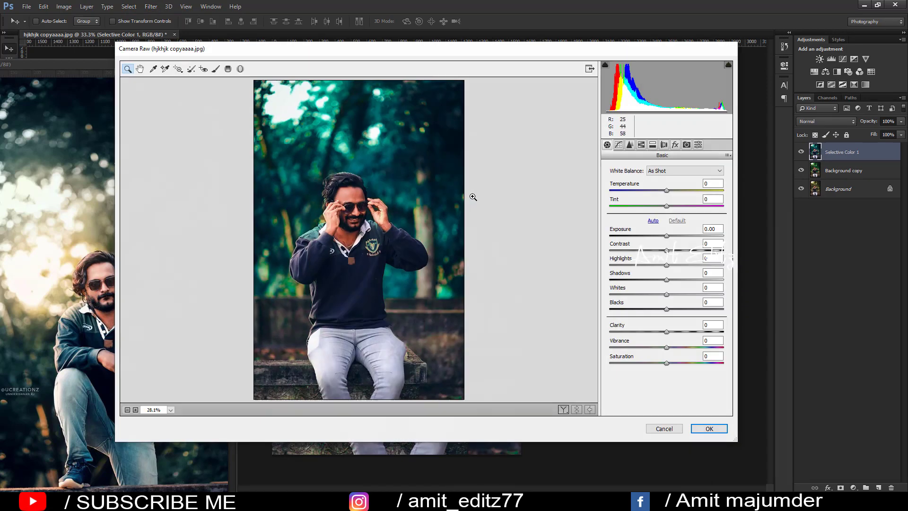
drag(461, 48, 526, 55)
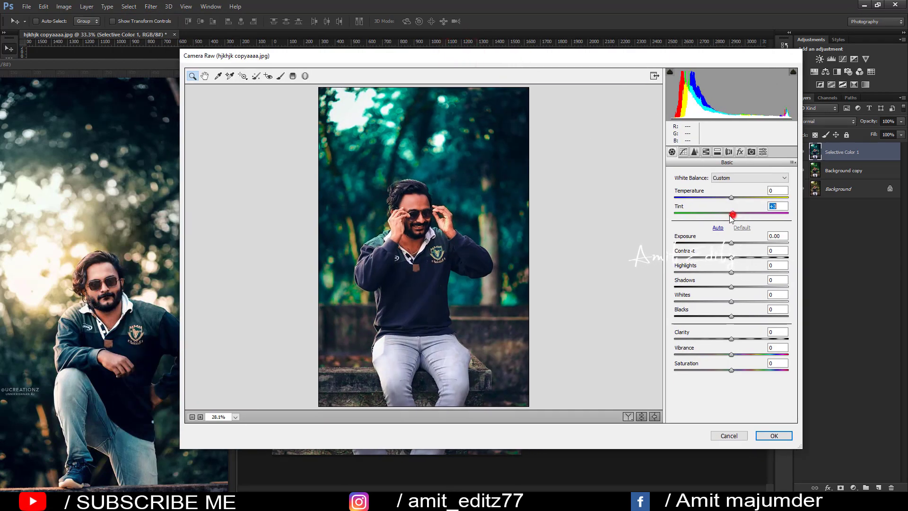
drag(731, 211, 728, 211)
click(705, 152)
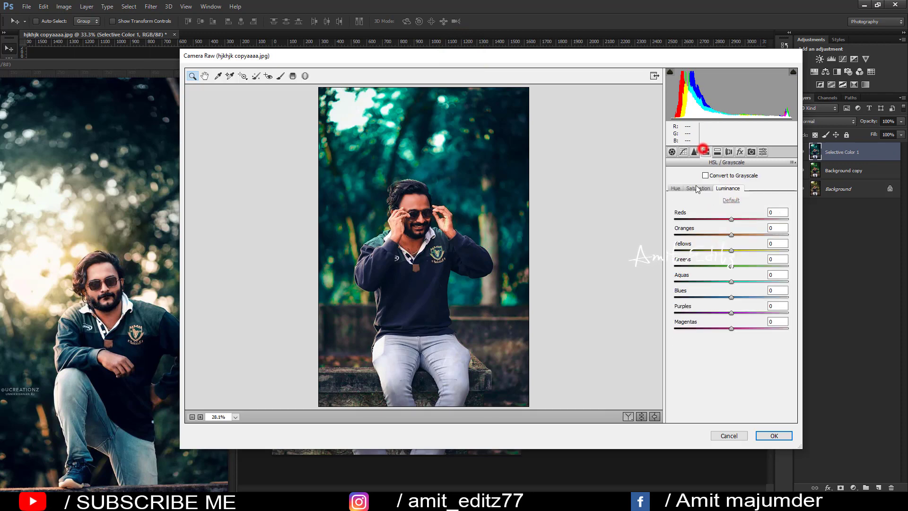
click(676, 188)
drag(731, 266, 788, 265)
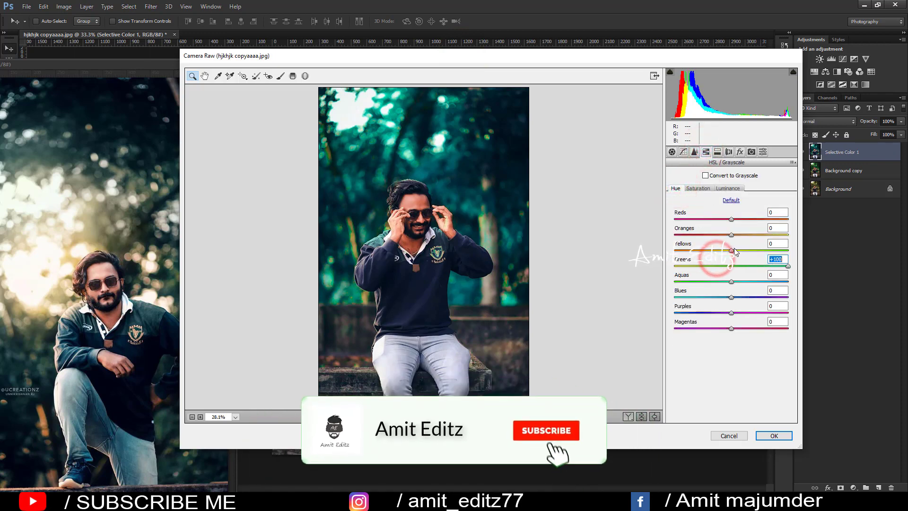
drag(732, 251, 726, 250)
click(743, 250)
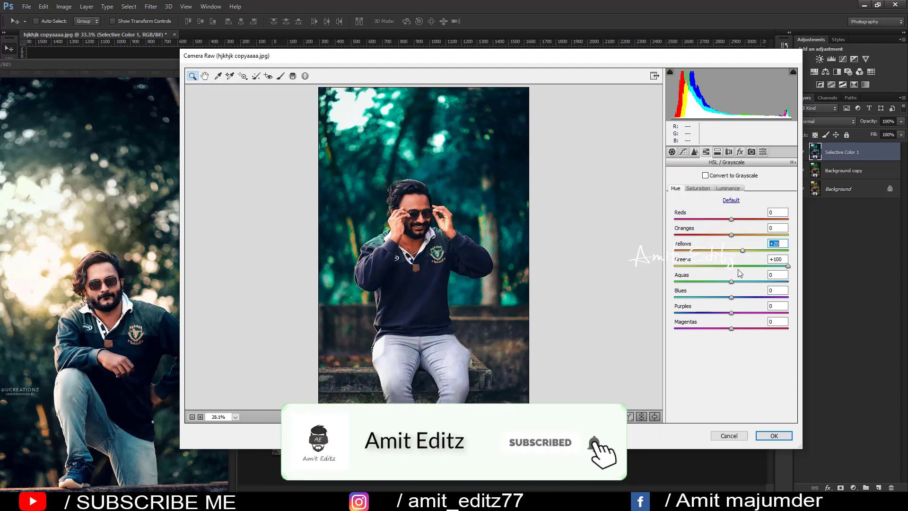
drag(731, 281, 787, 282)
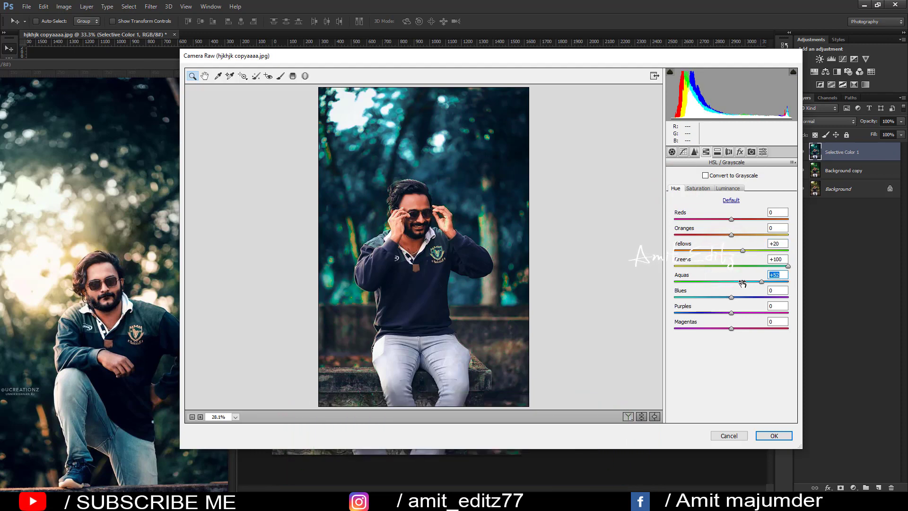
click(770, 250)
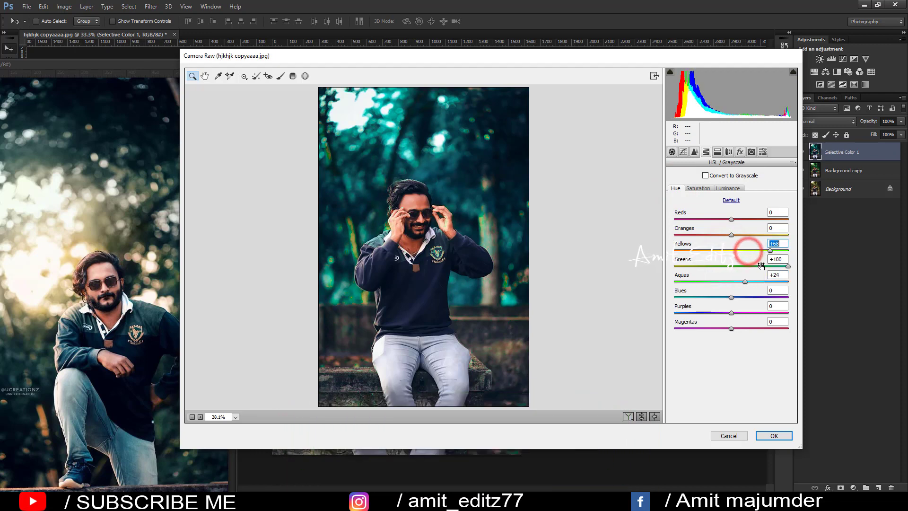
click(744, 266)
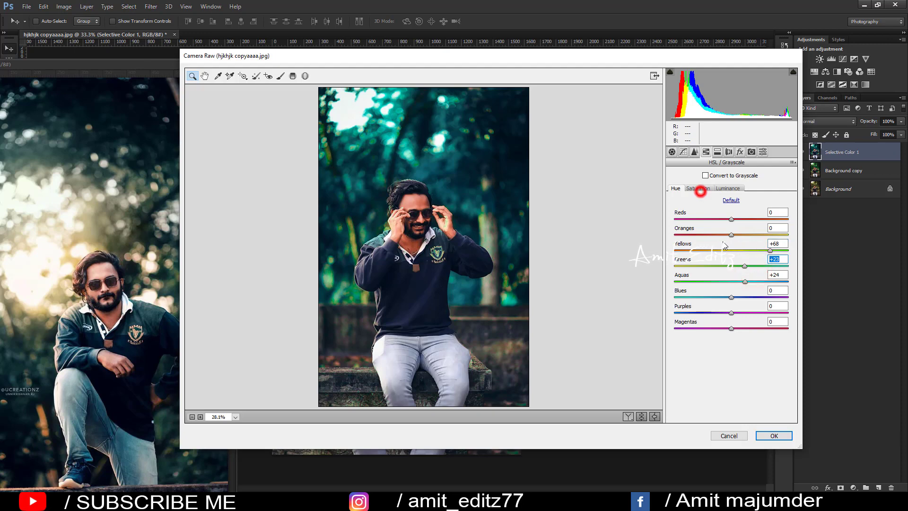
Strongly desaturate the Greens (-66) and Aquas in the HSL Saturation sliders.
click(699, 189)
click(696, 189)
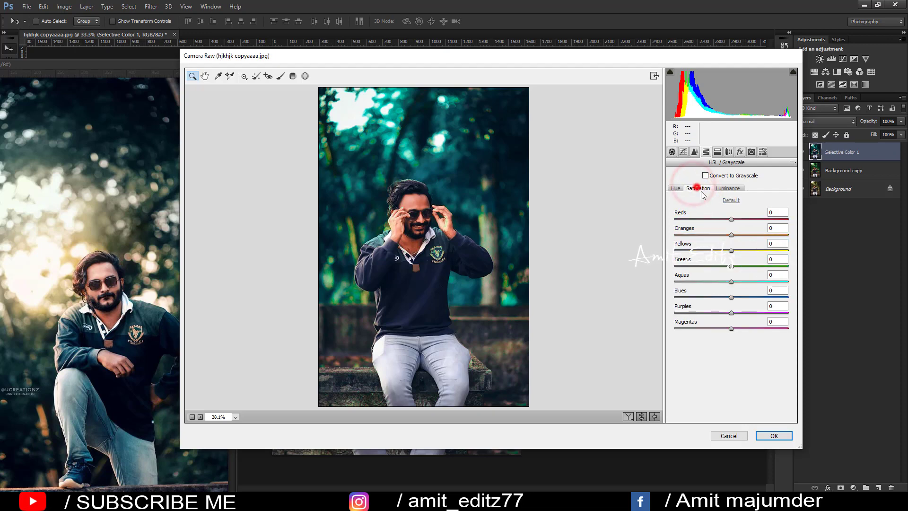
mouse_move(731, 266)
mouse_down()
mouse_move(695, 266)
mouse_move(705, 281)
mouse_up()
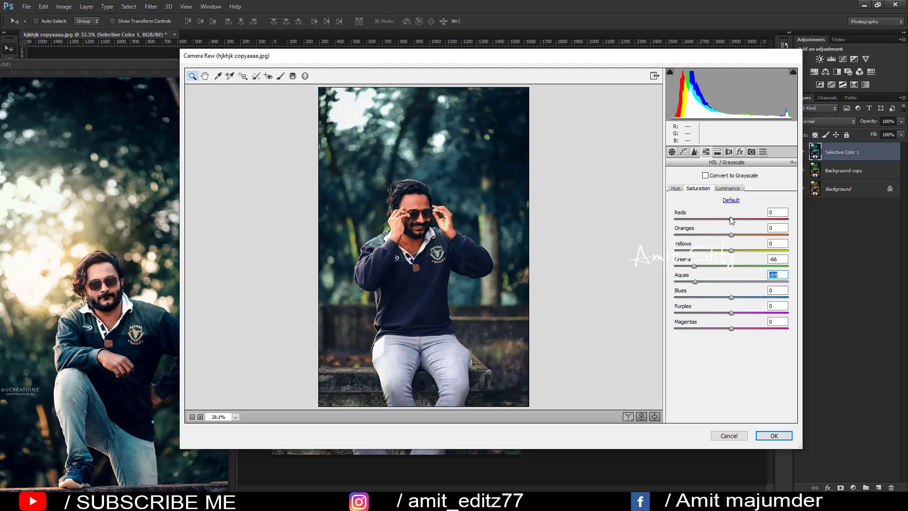
click(706, 152)
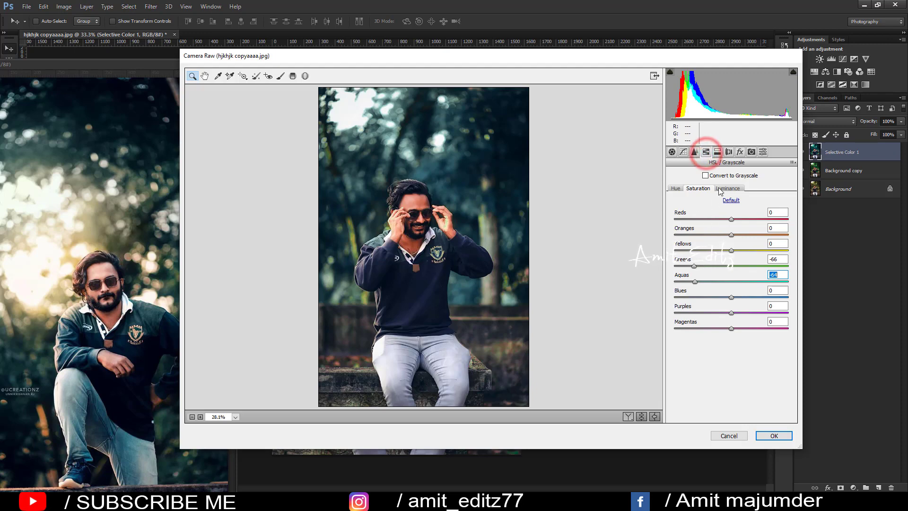
Try highlight hues 47 and 191, then settle on Highlights Saturation 5 with Hue 0.
click(718, 152)
drag(675, 189, 689, 189)
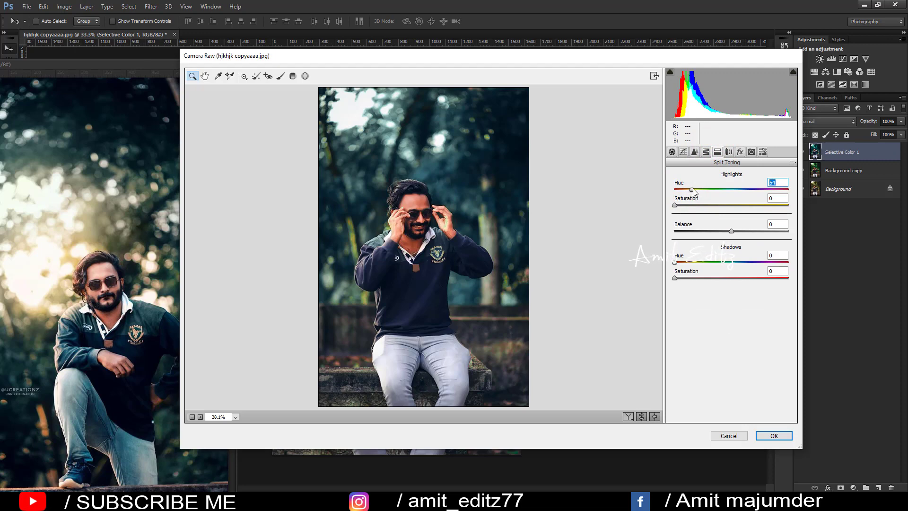
drag(689, 190, 734, 190)
drag(675, 205, 683, 204)
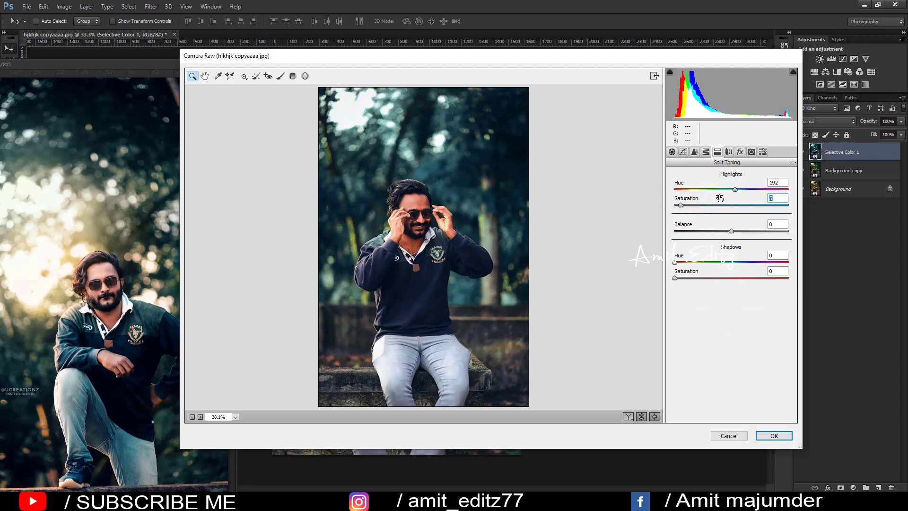
mouse_move(719, 190)
mouse_down()
mouse_move(671, 195)
mouse_move(696, 195)
mouse_up()
Rework the Greens and Aquas hue sliders, finishing the Aquas hue at -3.
click(705, 152)
click(675, 188)
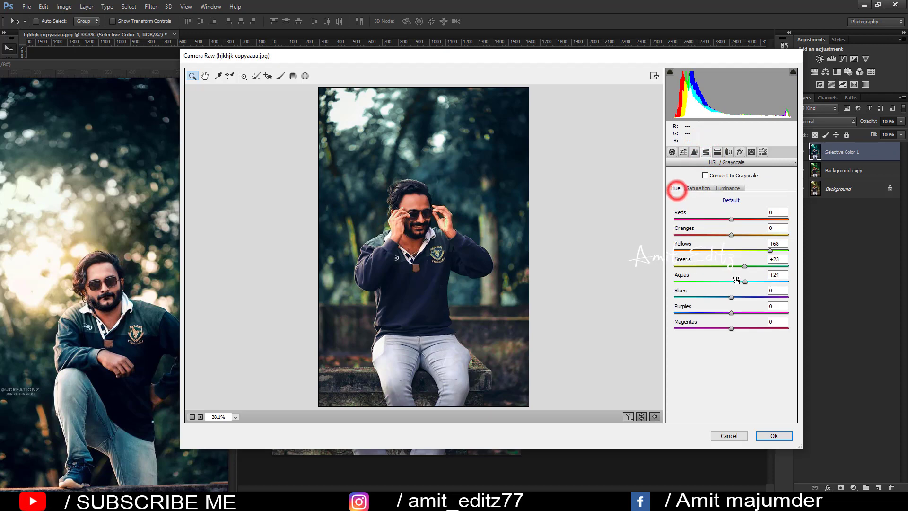
drag(736, 281, 705, 282)
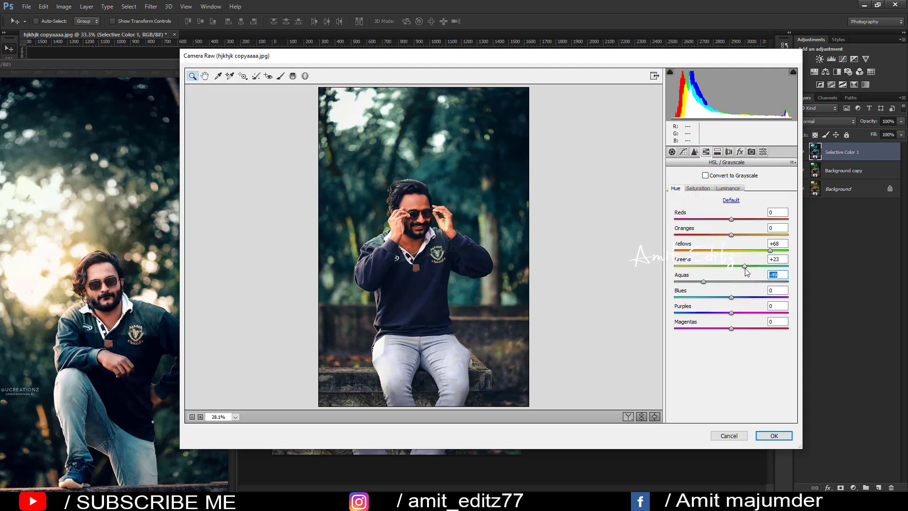
mouse_move(745, 266)
mouse_down()
mouse_move(690, 266)
mouse_move(735, 266)
mouse_move(730, 250)
mouse_move(784, 265)
mouse_up()
drag(704, 281, 721, 282)
click(728, 282)
Lower the Oranges saturation to -32.
click(727, 188)
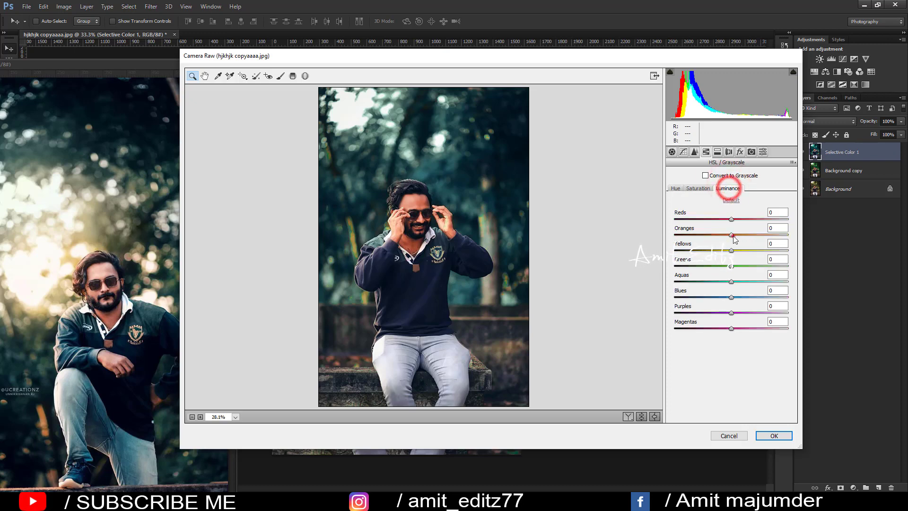
click(698, 188)
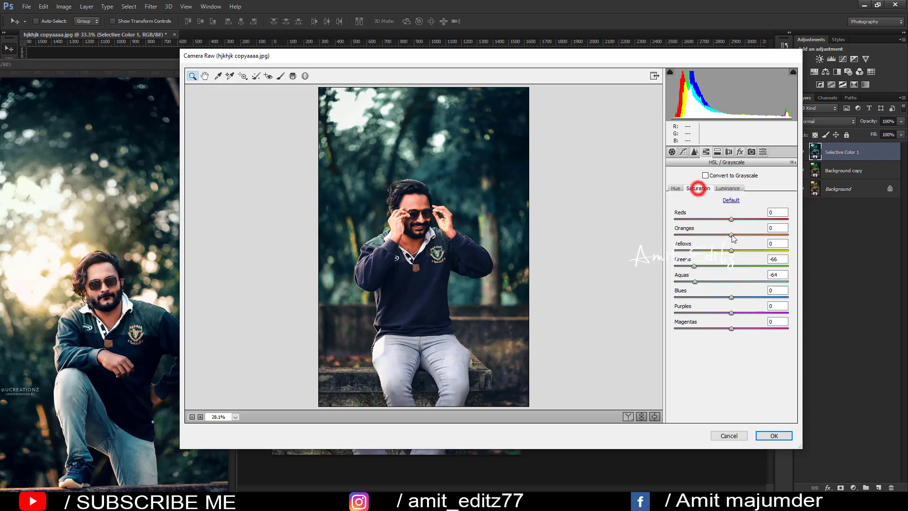
drag(731, 235, 712, 235)
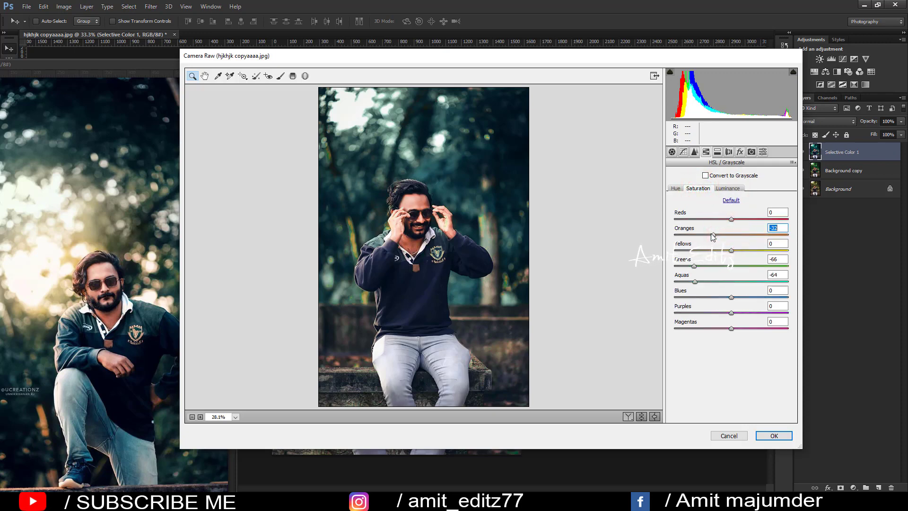
click(672, 152)
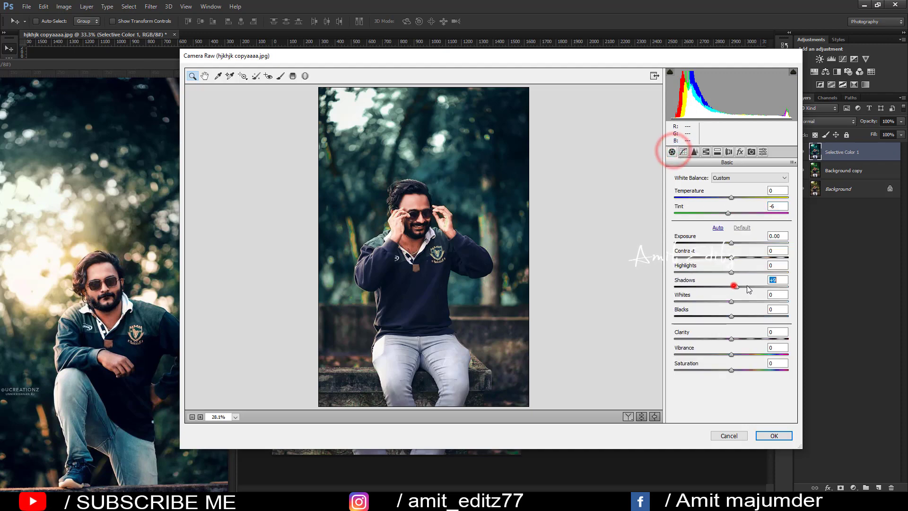
Set Shadows +28, Blacks +8, Tint -35, a -18 vignette and Contrast +25 in Camera Raw.
mouse_move(731, 286)
mouse_down()
mouse_move(756, 287)
mouse_move(736, 316)
mouse_up()
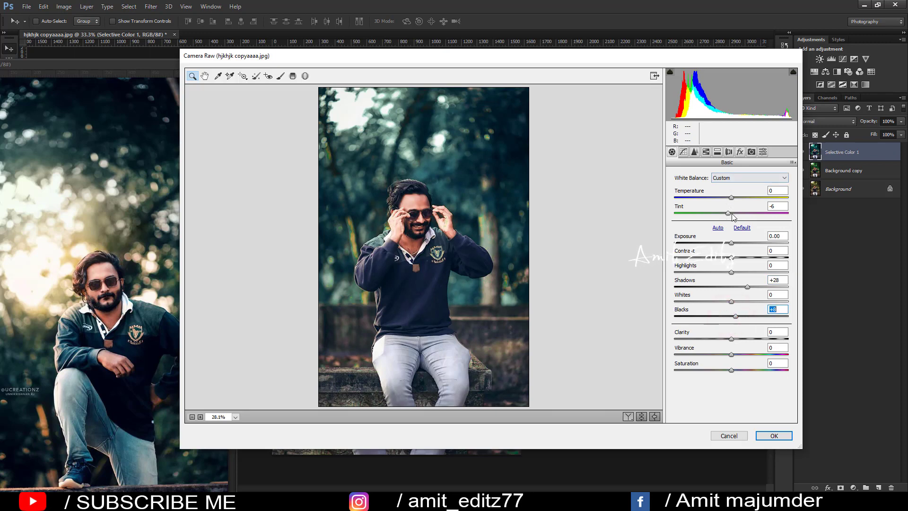
drag(731, 215, 713, 212)
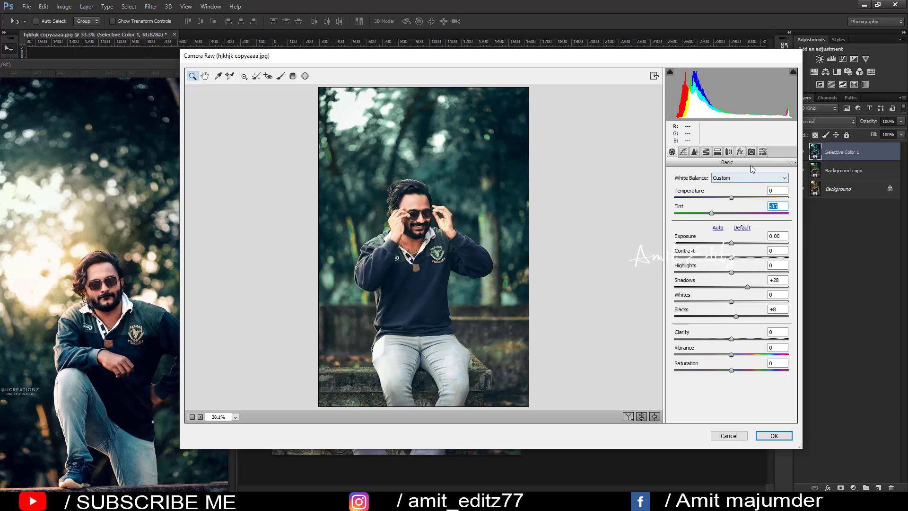
click(740, 152)
drag(731, 274, 728, 274)
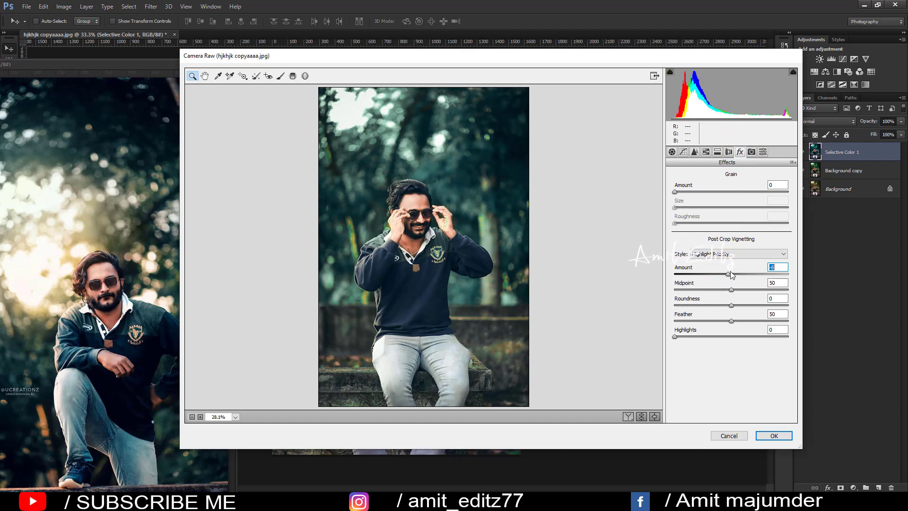
click(671, 152)
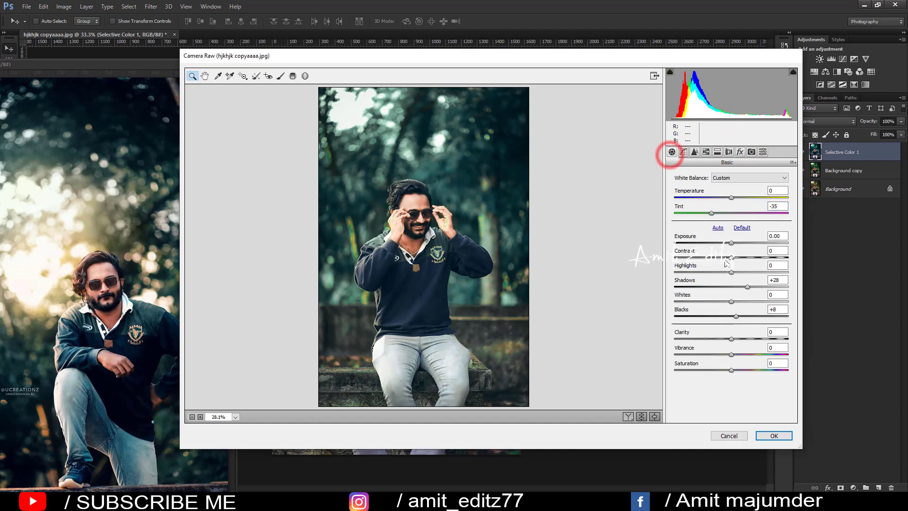
mouse_move(731, 257)
mouse_down()
mouse_move(745, 257)
mouse_move(733, 257)
mouse_up()
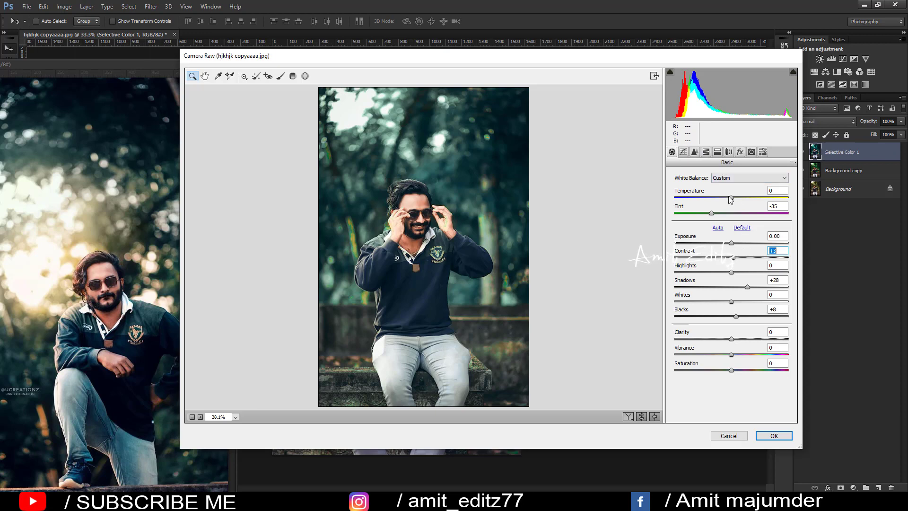
In HSL, brighten greens to +38, boost blues saturation to +41 and set aquas hue to +14.
click(707, 152)
click(727, 189)
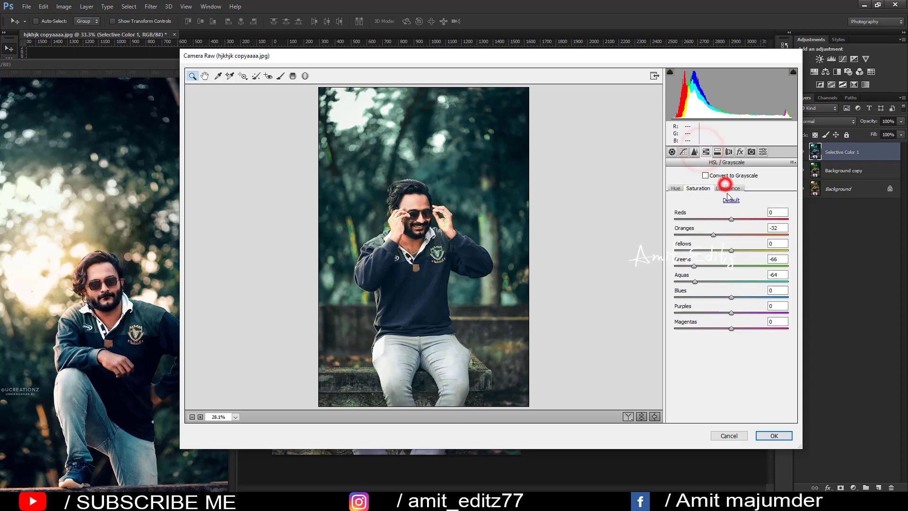
mouse_move(731, 265)
mouse_down()
mouse_move(763, 266)
mouse_move(741, 268)
mouse_up()
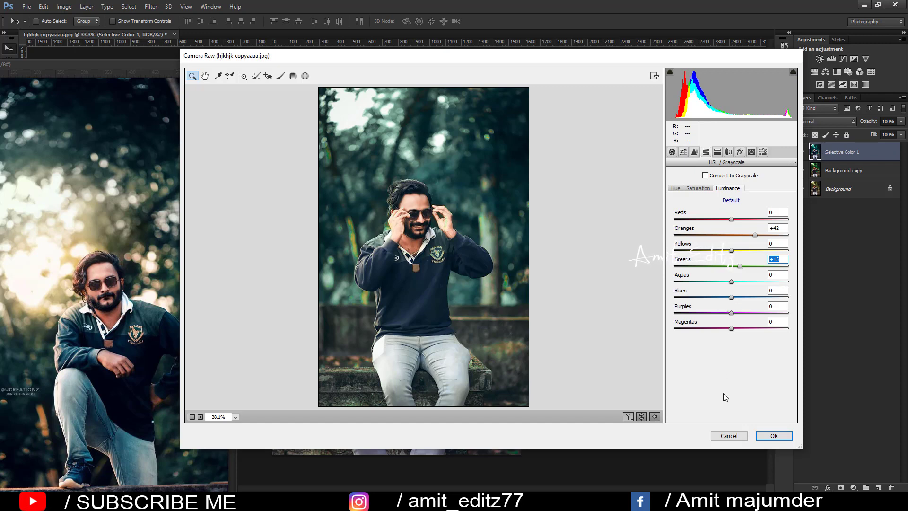
click(698, 188)
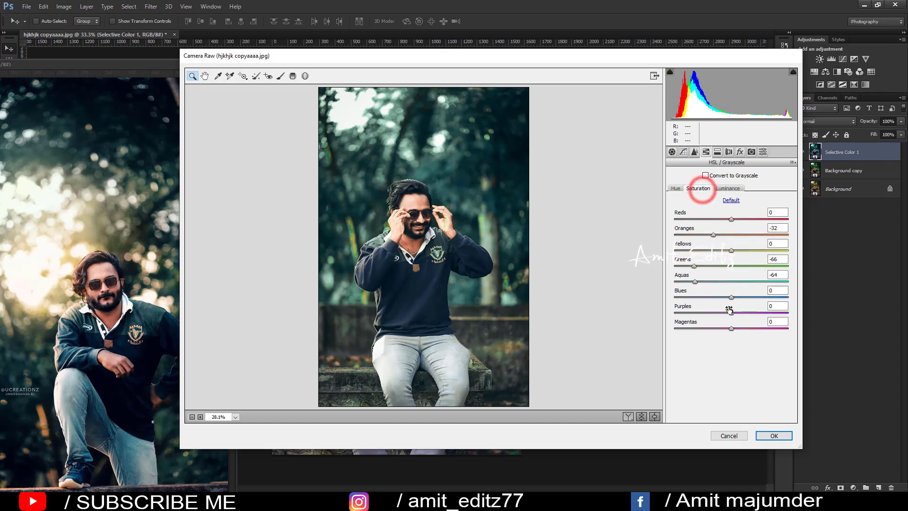
mouse_move(732, 297)
mouse_down()
mouse_move(755, 295)
mouse_move(732, 297)
mouse_move(722, 282)
mouse_move(691, 286)
mouse_move(756, 297)
mouse_up()
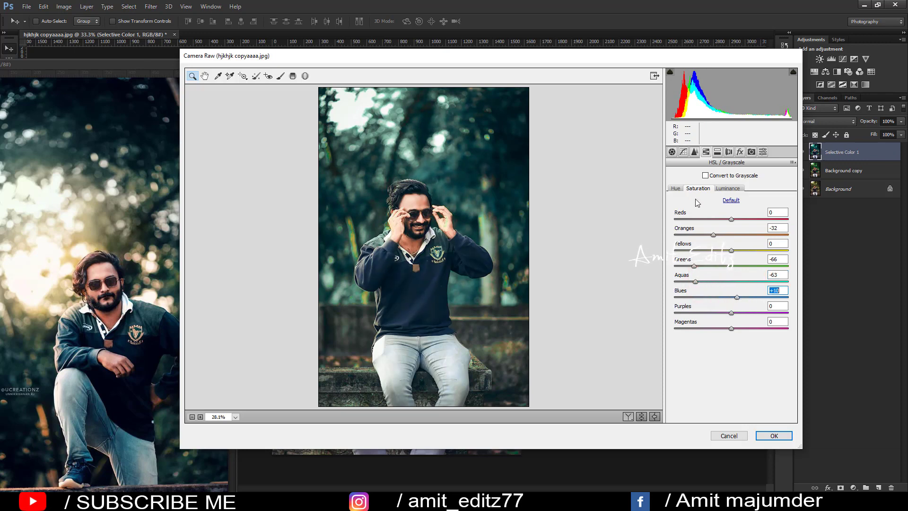
click(677, 188)
mouse_move(729, 282)
mouse_down()
mouse_move(748, 282)
mouse_move(674, 285)
mouse_move(771, 289)
mouse_up()
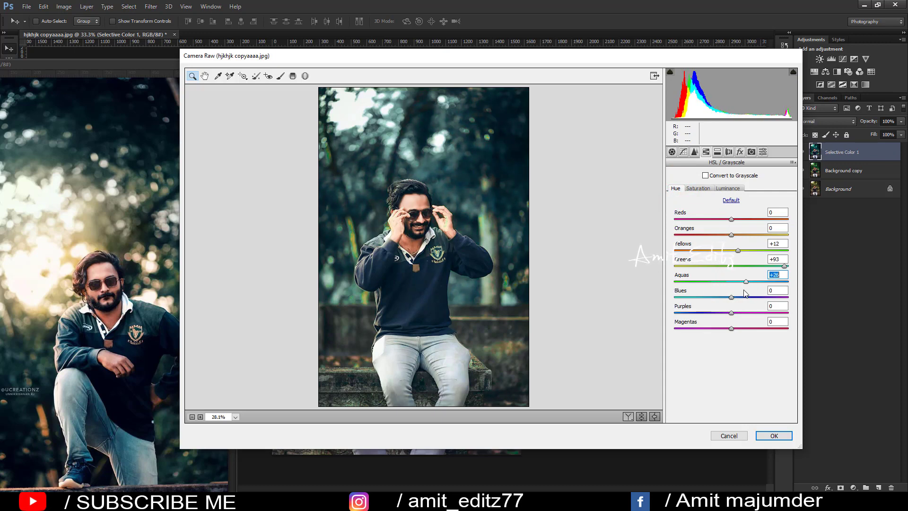
drag(769, 291, 739, 286)
Set the green primary hue to +8 in Camera Calibration and apply the grade.
click(752, 151)
mouse_move(731, 286)
mouse_down()
mouse_move(718, 288)
mouse_move(753, 285)
mouse_move(736, 286)
mouse_up()
mouse_move(731, 329)
mouse_down()
mouse_move(705, 334)
mouse_move(731, 330)
mouse_up()
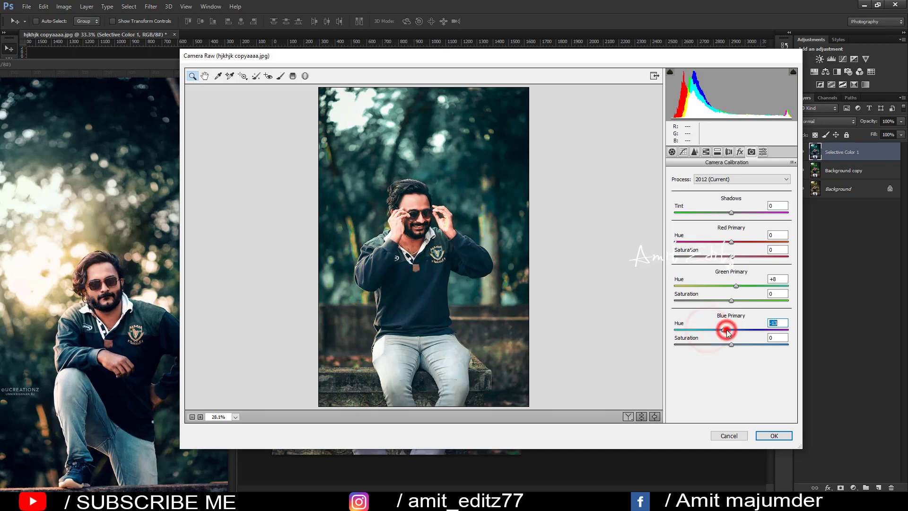
click(774, 437)
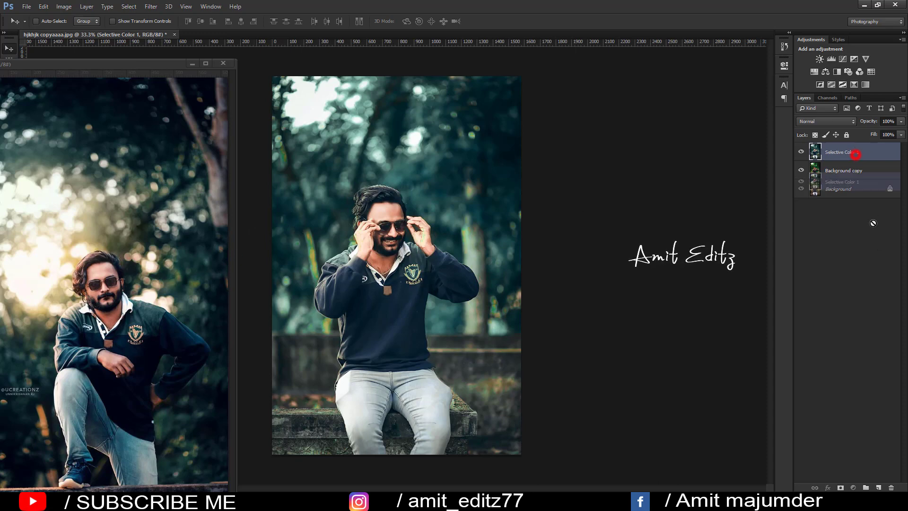
Duplicate Selective Color 1 and add a Color Balance adjustment layer.
drag(859, 159, 879, 487)
click(849, 488)
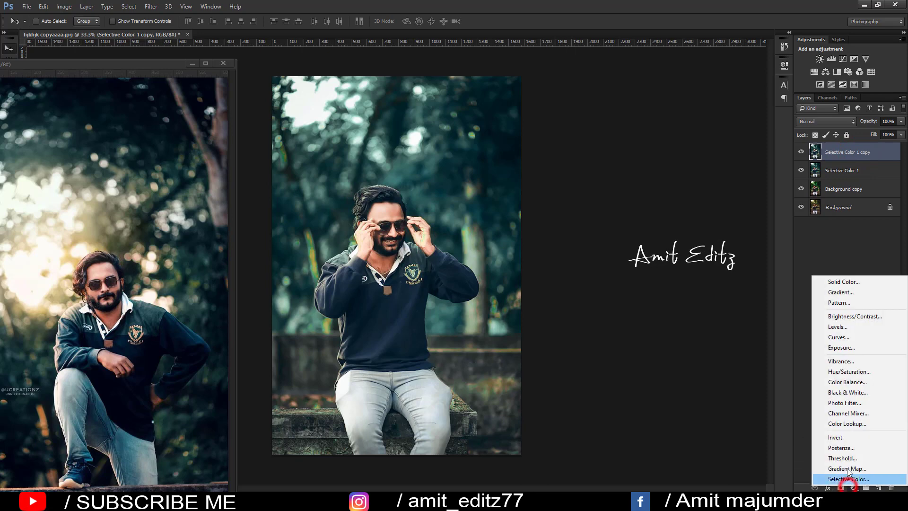
click(713, 337)
click(854, 488)
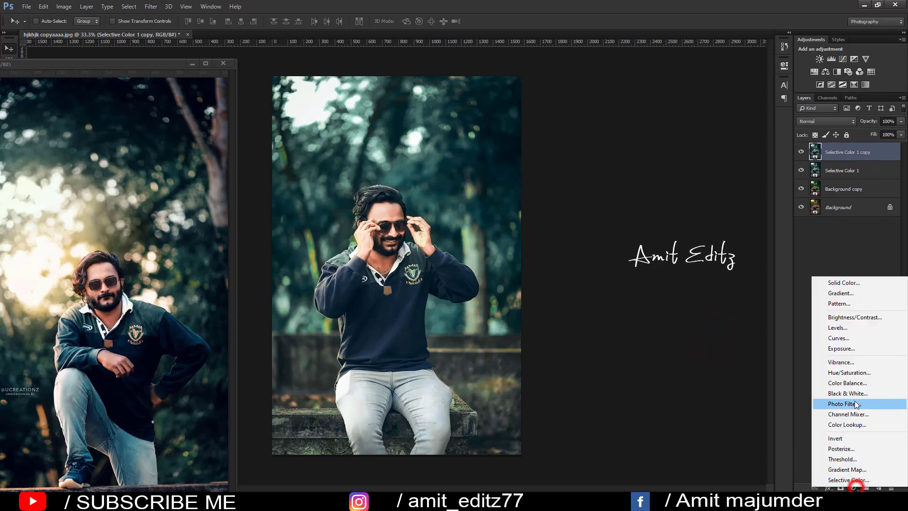
click(852, 383)
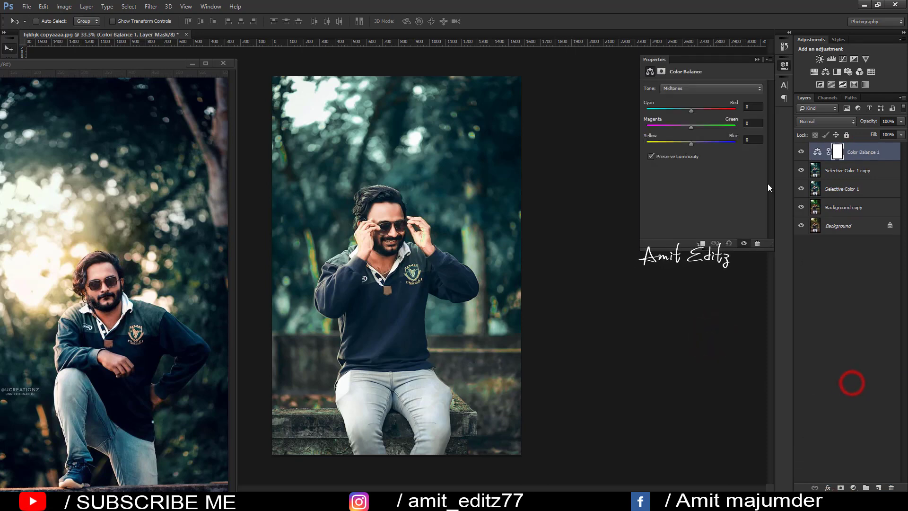
Try midtones magenta-green -12, blue +20 and a blue shadow tint, then delete Color Balance 1.
click(685, 126)
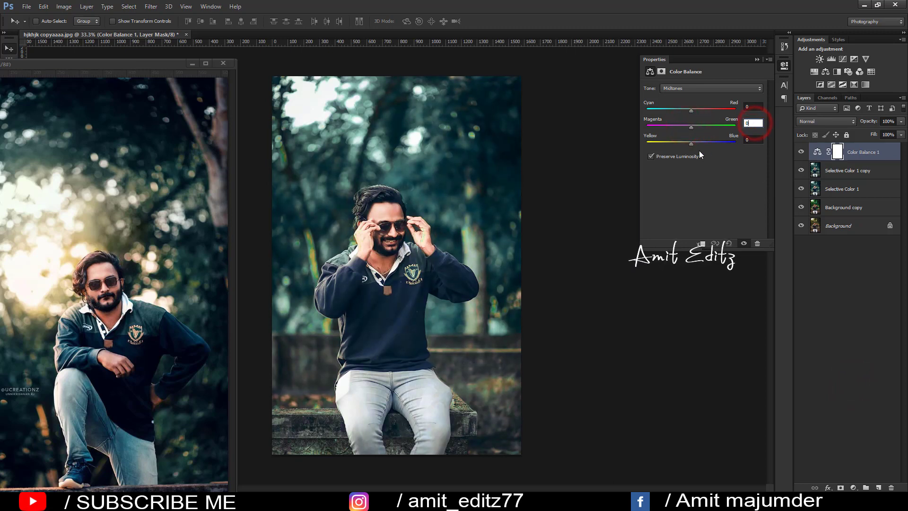
drag(694, 142, 694, 142)
drag(687, 110, 689, 110)
click(695, 89)
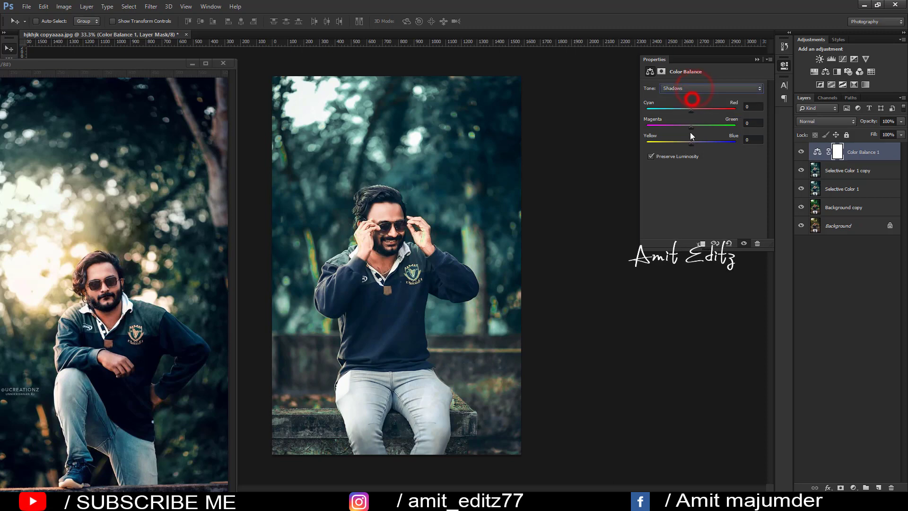
drag(693, 142, 695, 143)
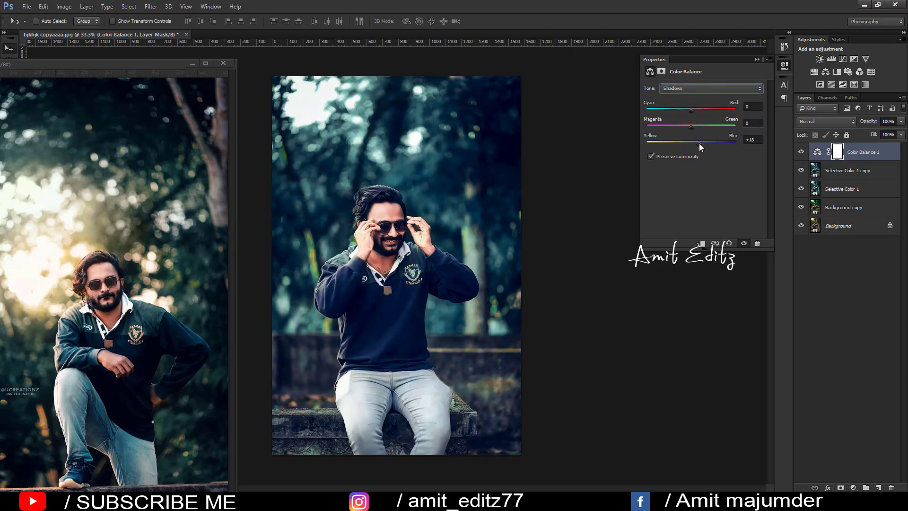
click(751, 139)
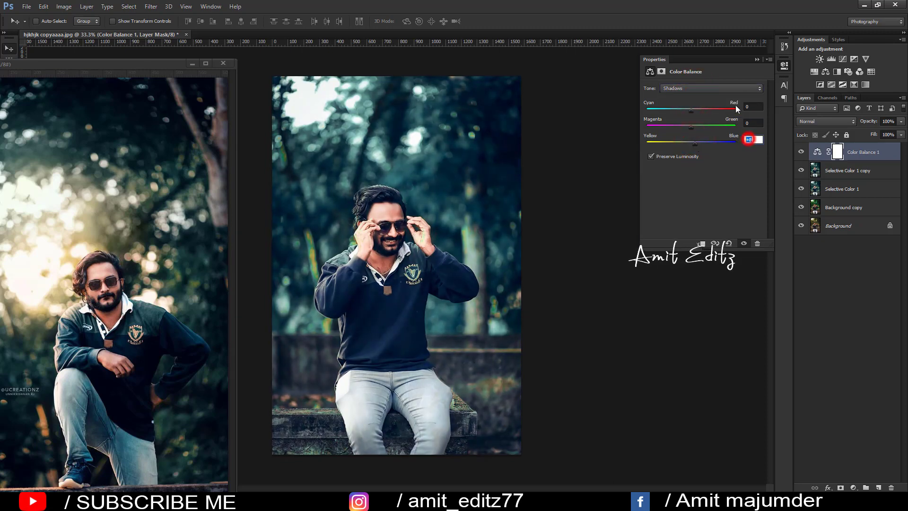
click(757, 60)
drag(863, 152, 894, 488)
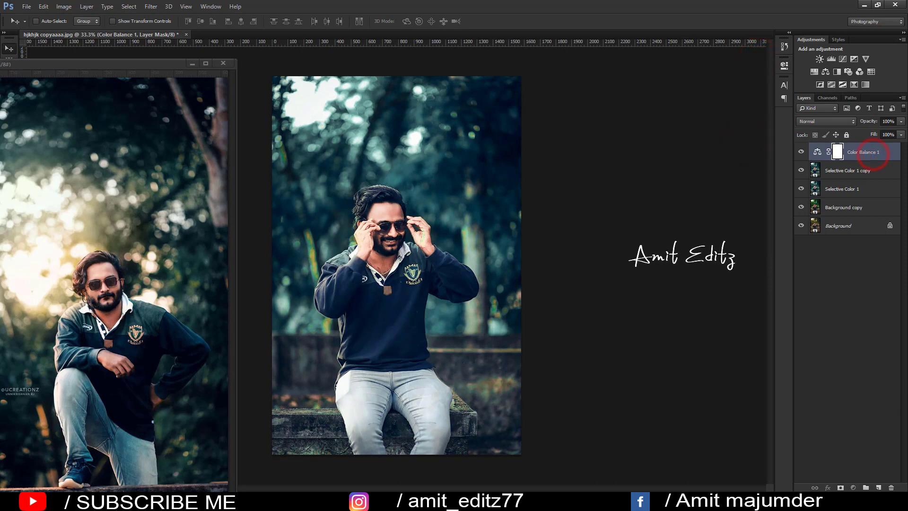
Start a Camera Raw filter on the copied layer, keeping temperature at 0 and shifting tint toward magenta.
click(156, 6)
click(182, 61)
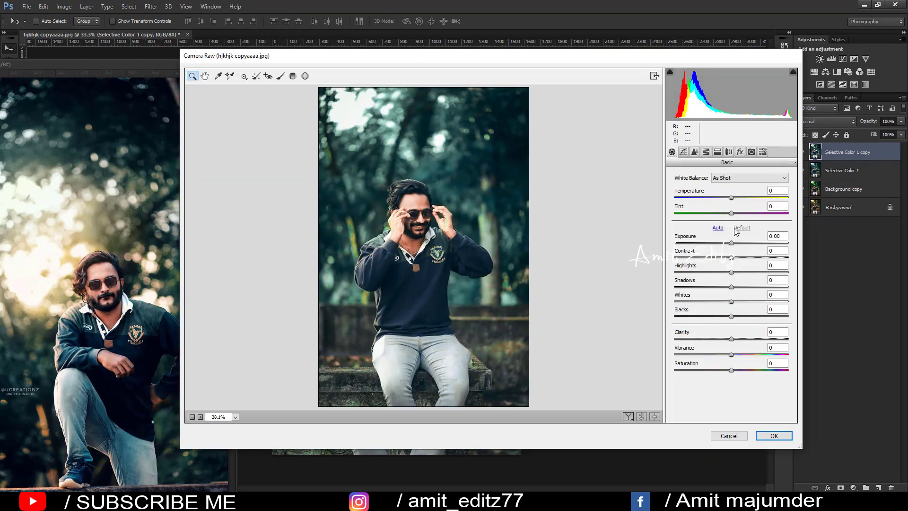
drag(731, 198, 722, 198)
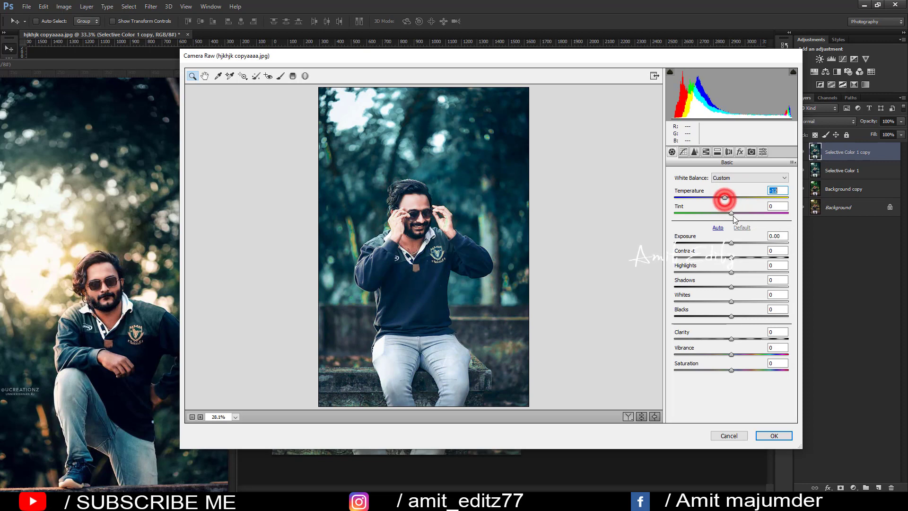
double_click(724, 197)
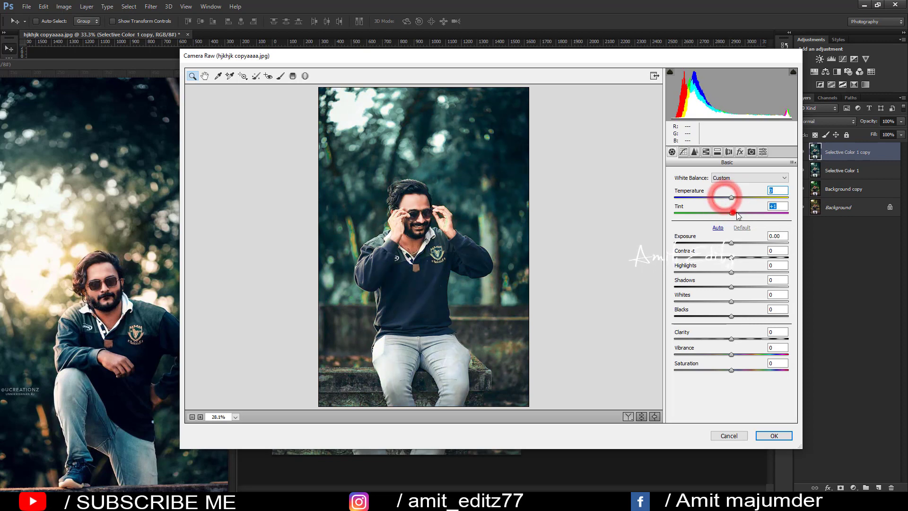
mouse_move(731, 212)
mouse_down()
mouse_move(742, 213)
mouse_move(723, 215)
mouse_move(730, 215)
mouse_up()
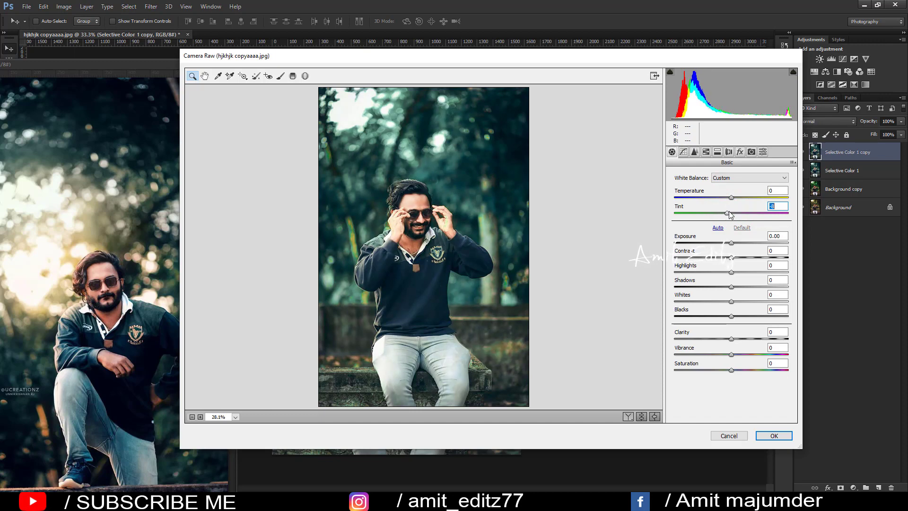
Set hues to aquas -21 and blues -46, and shift yellows toward green.
click(705, 151)
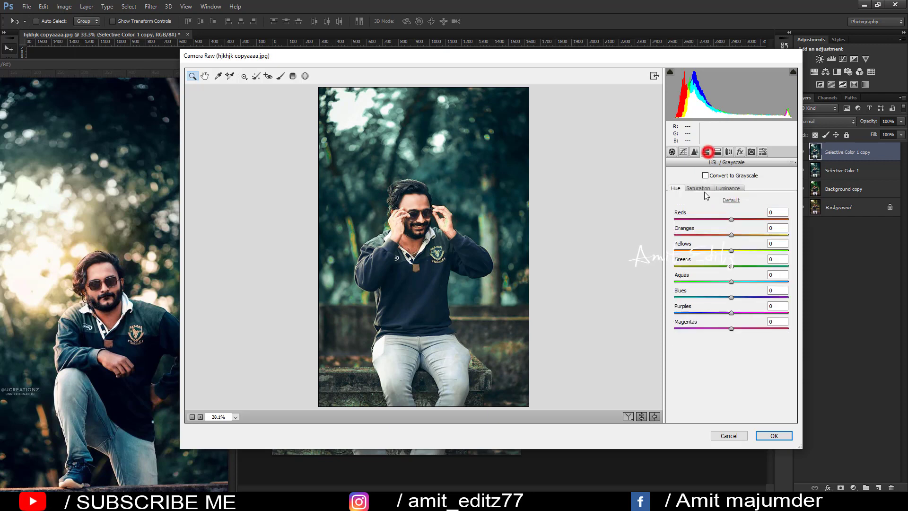
mouse_move(731, 281)
mouse_down()
mouse_move(664, 286)
mouse_move(706, 283)
mouse_move(705, 267)
mouse_move(732, 268)
mouse_move(720, 281)
mouse_up()
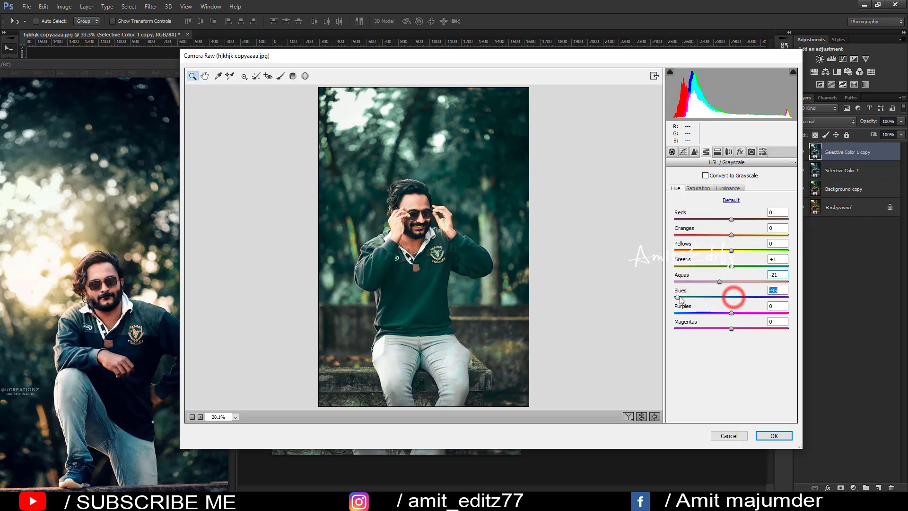
mouse_move(731, 297)
mouse_down()
mouse_move(688, 297)
mouse_move(705, 297)
mouse_up()
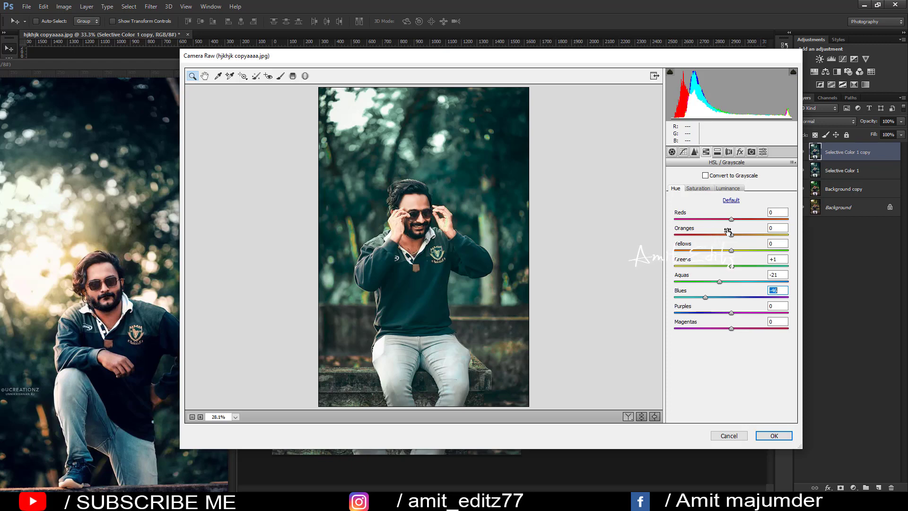
mouse_move(731, 250)
mouse_down()
mouse_move(764, 251)
mouse_move(720, 251)
mouse_move(736, 260)
mouse_up()
Apply the Camera Raw hue changes and move the fghfgh.jpg sample photo to the lower right.
click(770, 433)
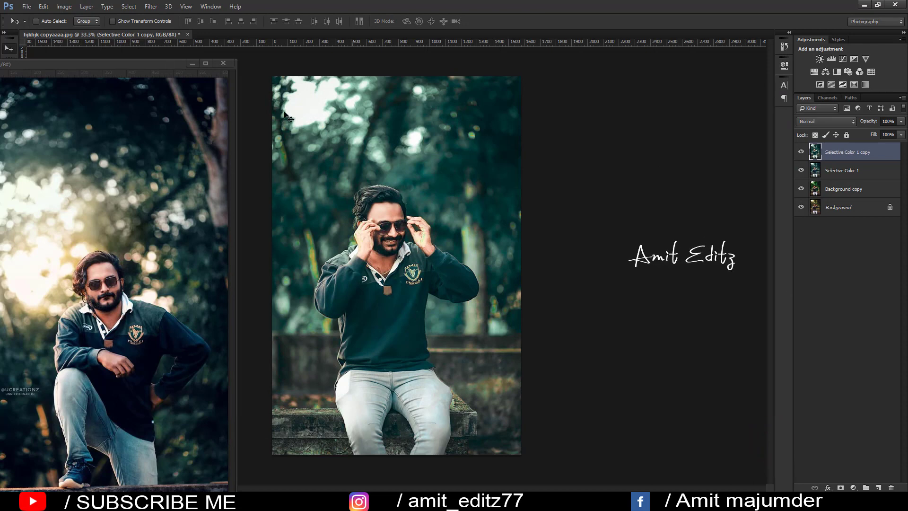
mouse_move(162, 70)
mouse_down()
mouse_move(509, 95)
mouse_move(629, 157)
mouse_move(698, 167)
mouse_move(709, 147)
mouse_up()
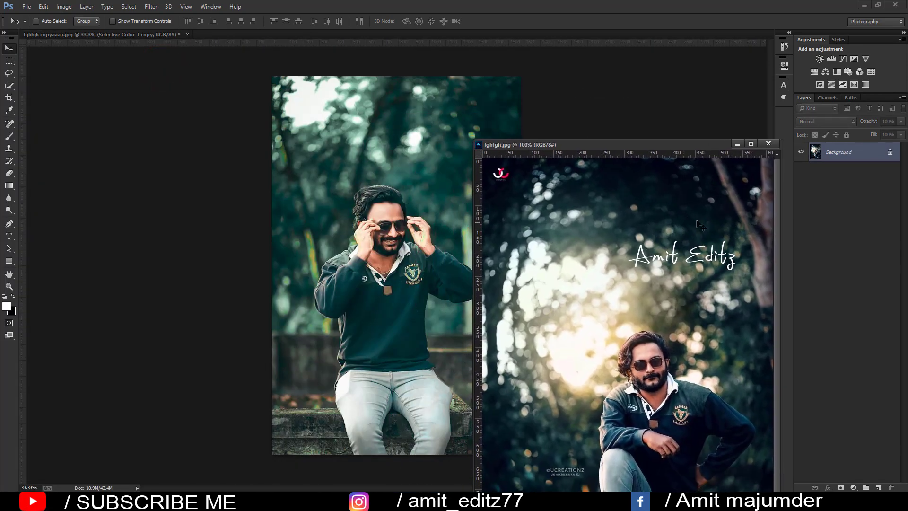
Close fghfgh.jpg and bring the S.R (27) orange glow image into the portrait.
click(768, 143)
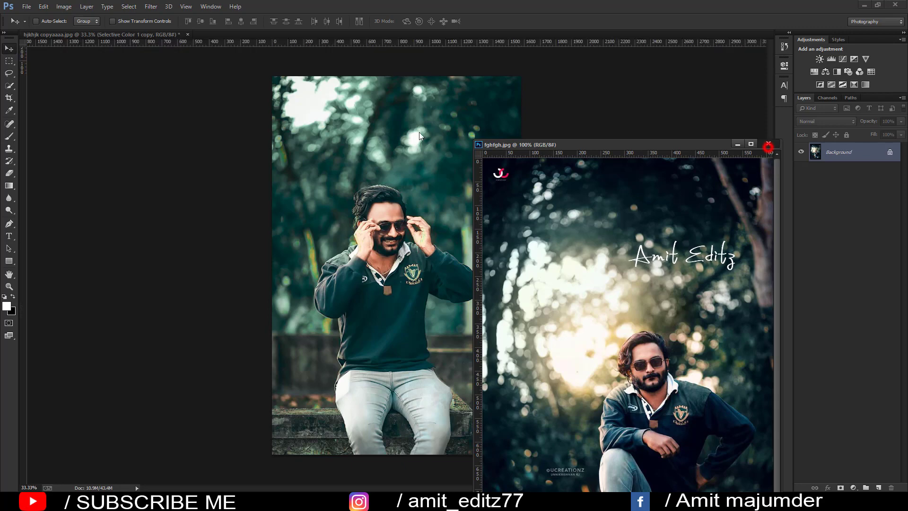
click(26, 6)
click(36, 26)
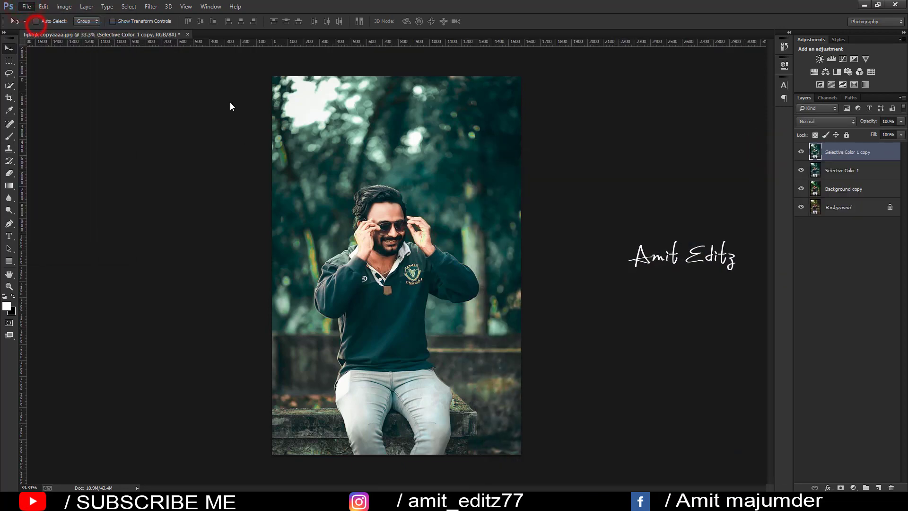
click(407, 227)
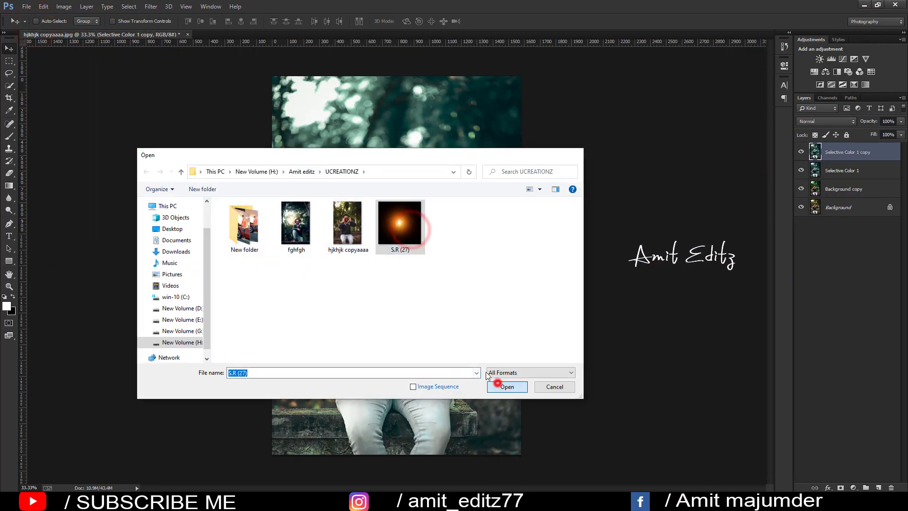
click(507, 386)
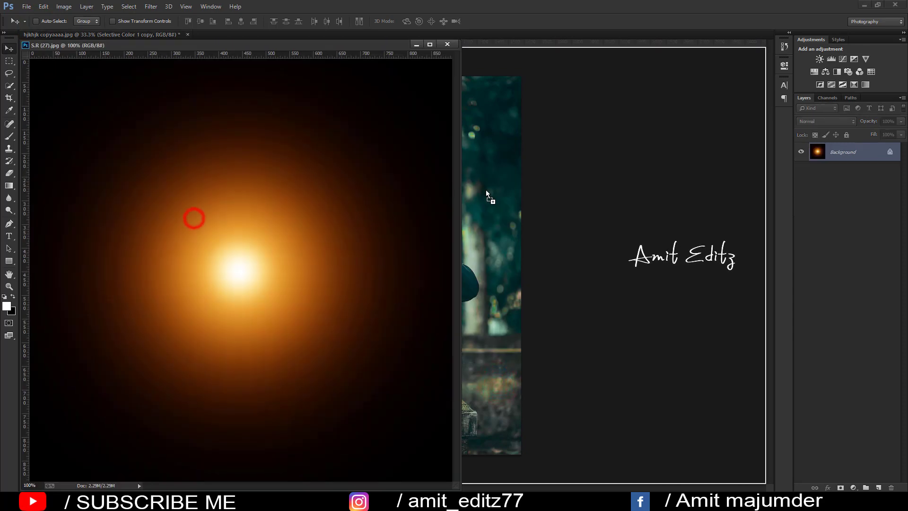
drag(194, 219, 487, 197)
click(448, 44)
Set the glow to Screen mode, place it over the top-left trees and enlarge it.
click(827, 121)
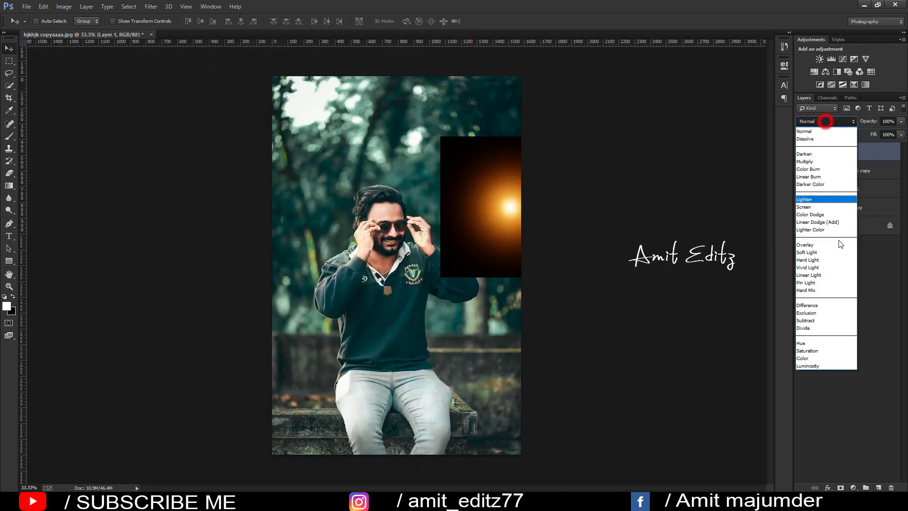
click(813, 208)
drag(548, 209, 274, 73)
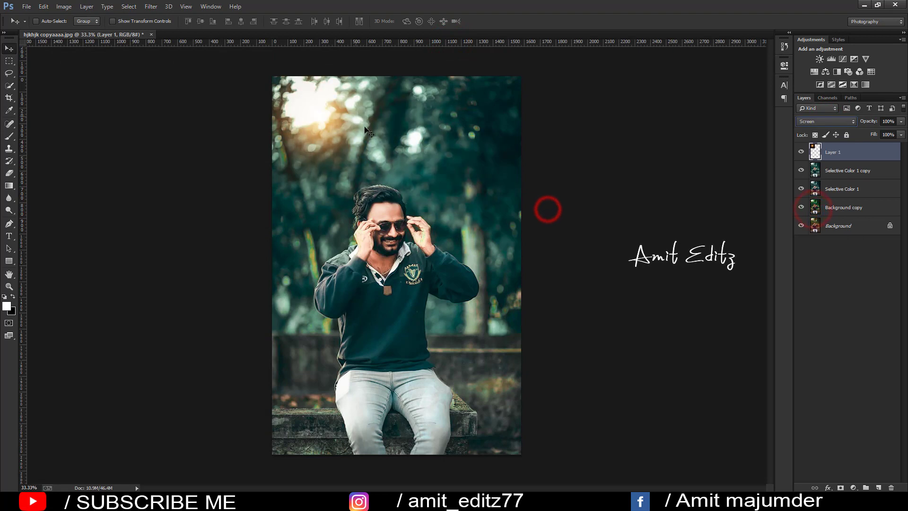
key(ctrl+t)
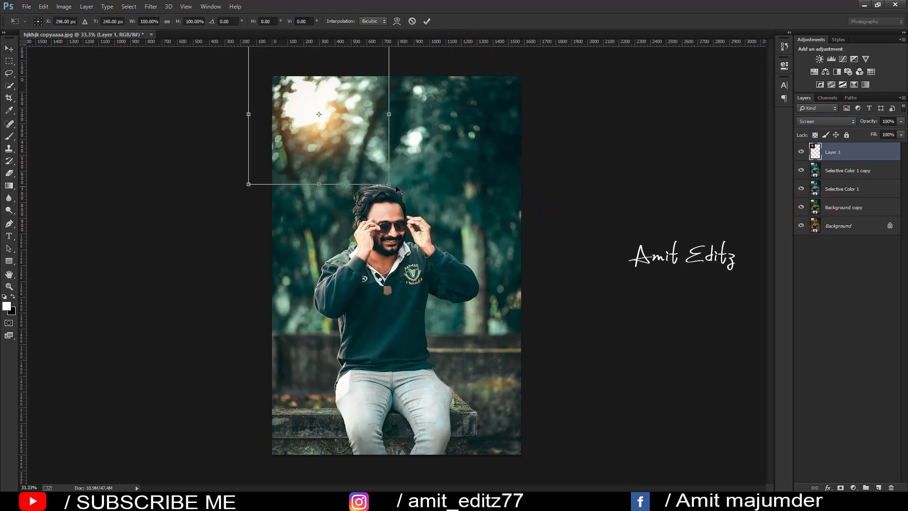
drag(396, 189, 450, 247)
key(Return)
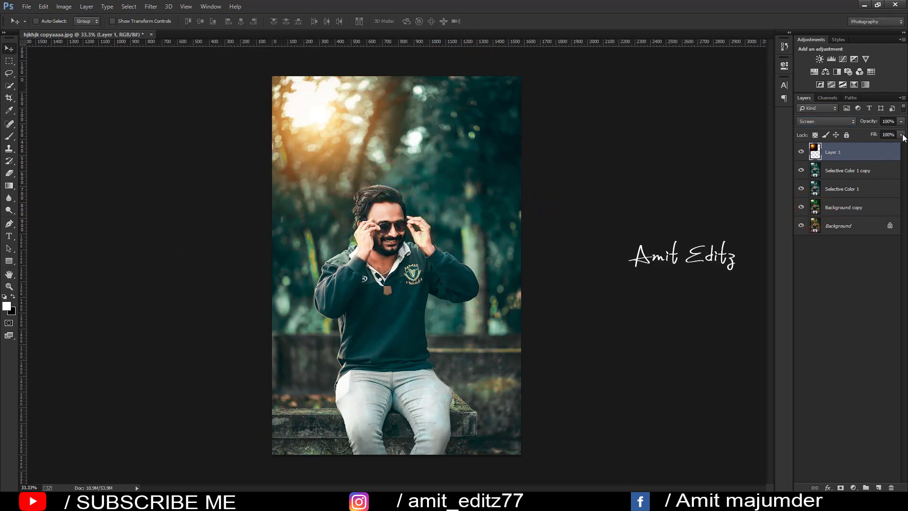
Lower the glow opacity to 63%, nudge its position and enlarge it further.
click(888, 133)
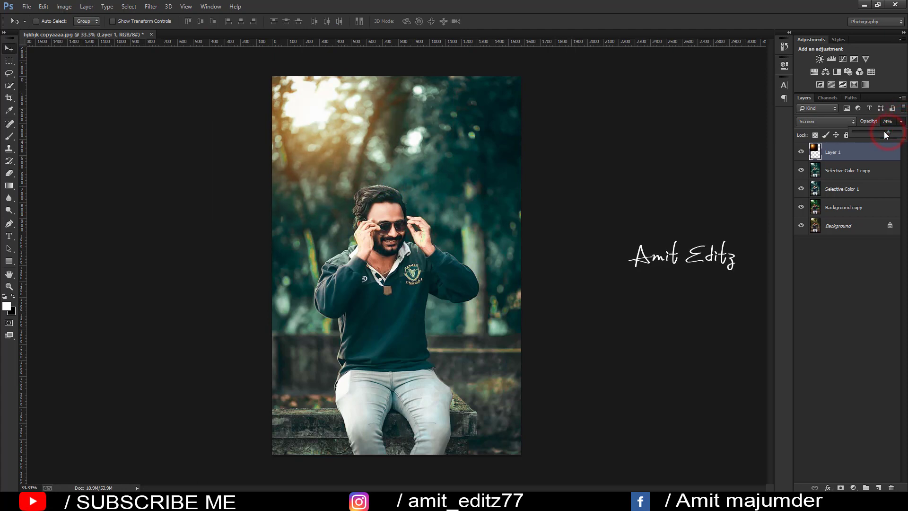
drag(885, 135, 881, 134)
mouse_move(457, 161)
mouse_down()
mouse_move(449, 162)
mouse_move(467, 163)
mouse_up()
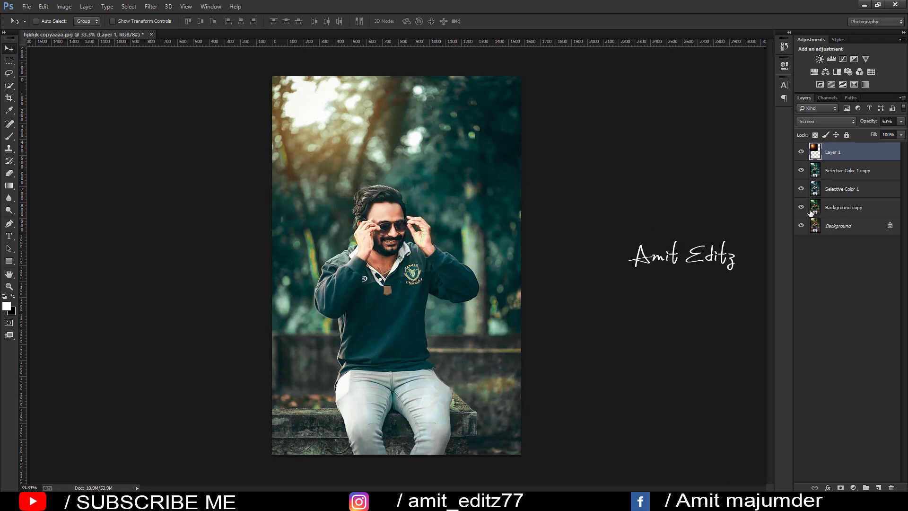
key(ctrl+t)
drag(463, 254, 482, 276)
key(Return)
Set the glow layer opacity to 43% and select it with the colour layers.
click(902, 121)
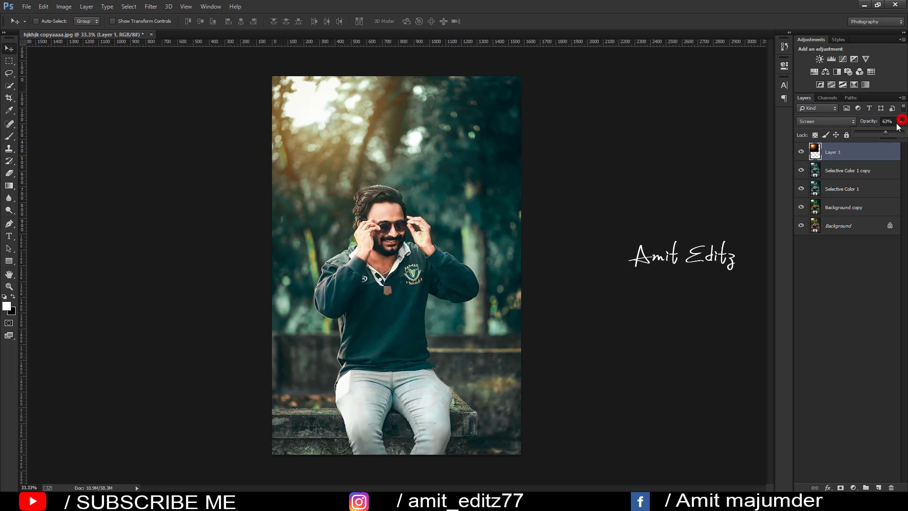
click(872, 135)
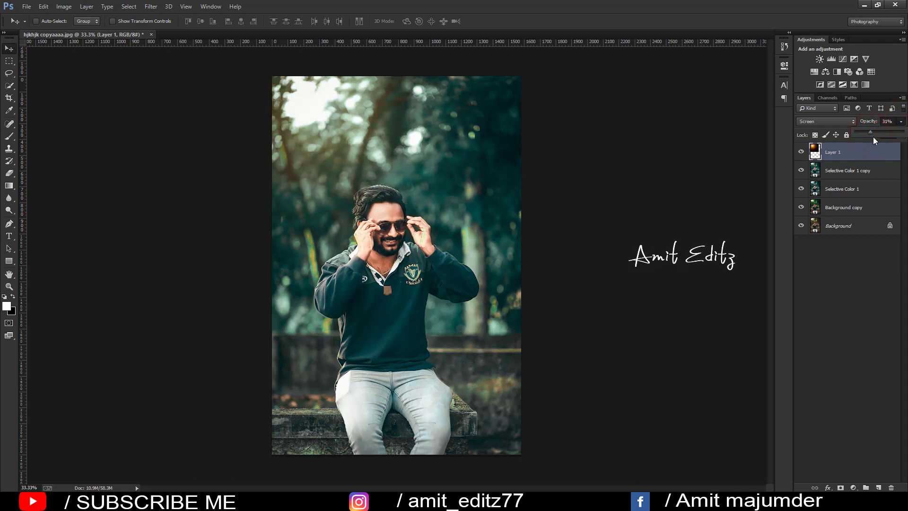
drag(874, 131, 874, 134)
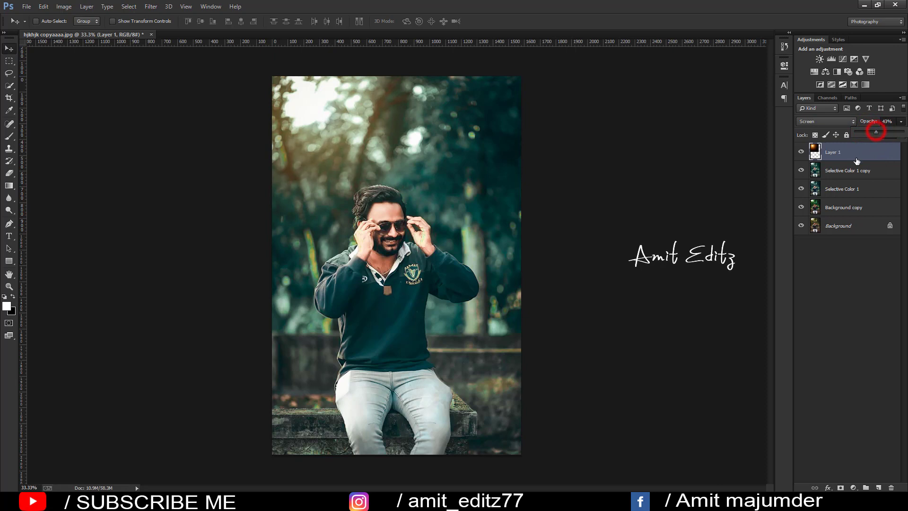
shift+click(849, 170)
Merge the glow layer with both Selective Color layers into one.
shift+click(840, 189)
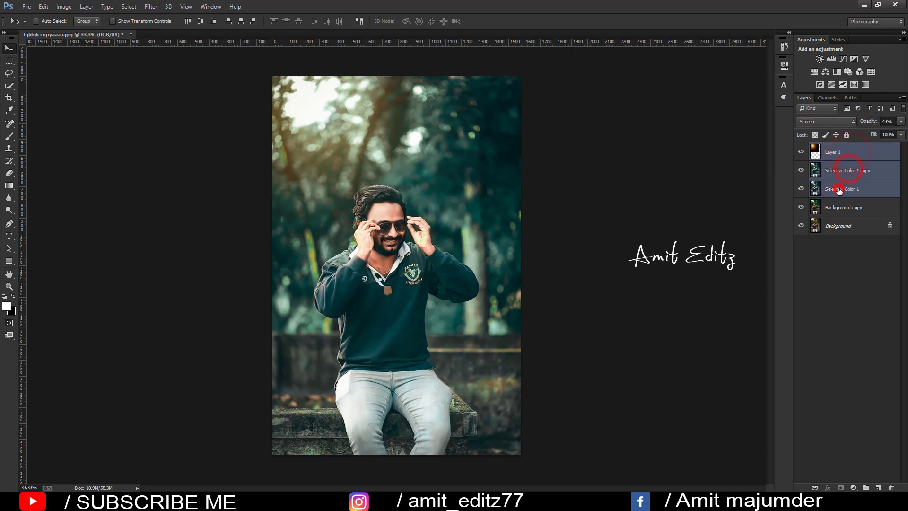
right_click(840, 189)
click(734, 345)
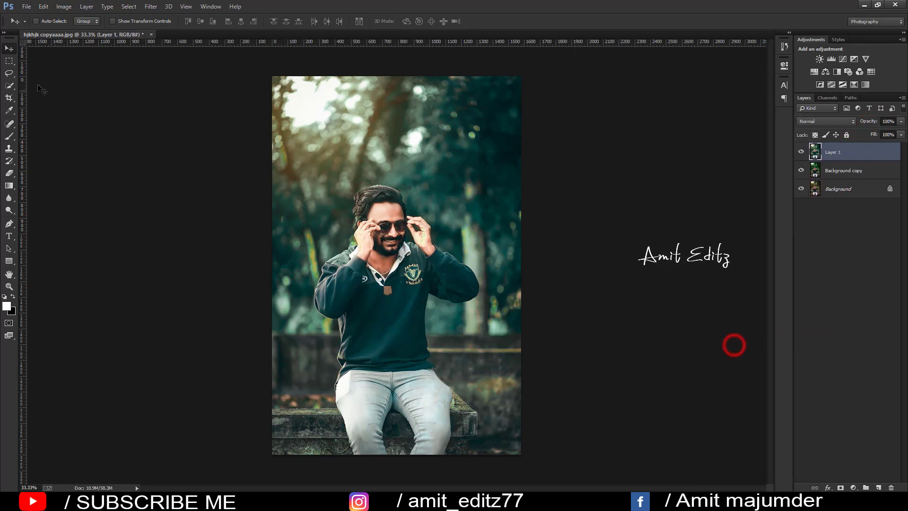
click(9, 97)
drag(266, 173, 168, 173)
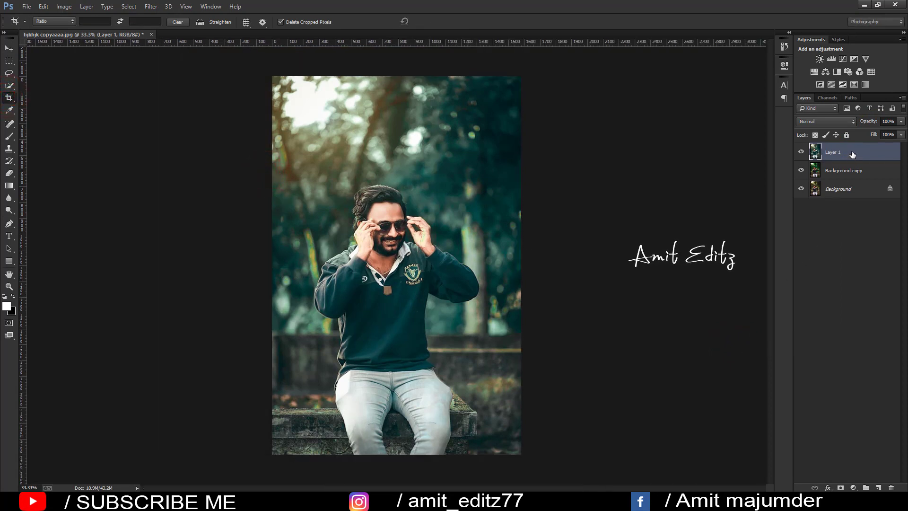
Duplicate merged Layer 1 and add a Selective Color layer, trying neutrals cyan and magenta.
drag(851, 151, 878, 485)
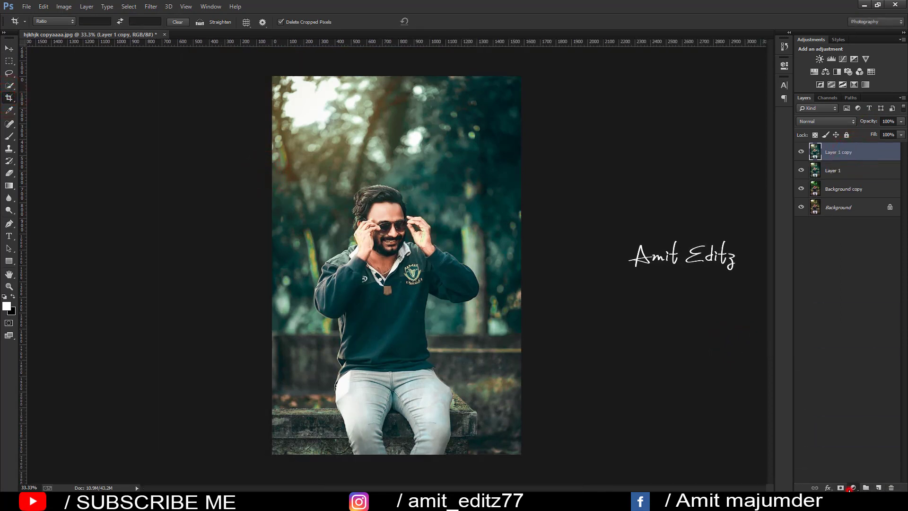
click(853, 487)
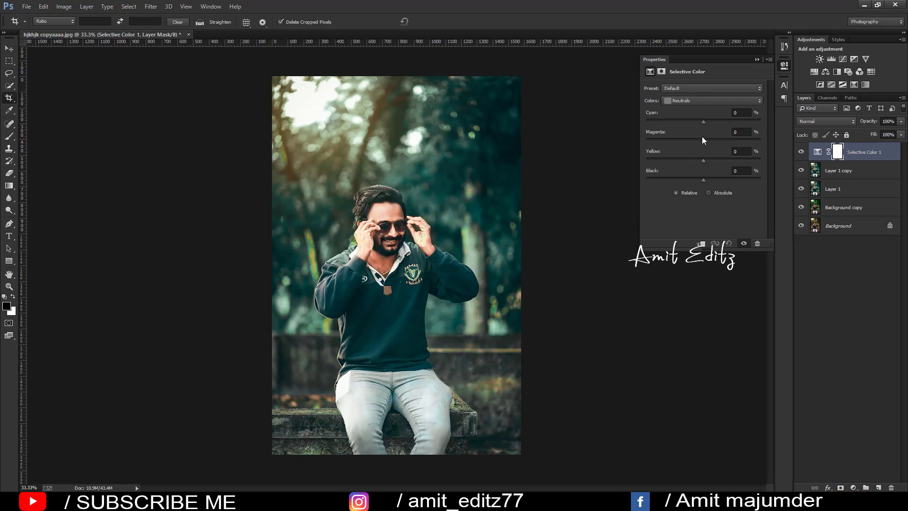
drag(711, 121, 705, 127)
double_click(740, 113)
text(40)
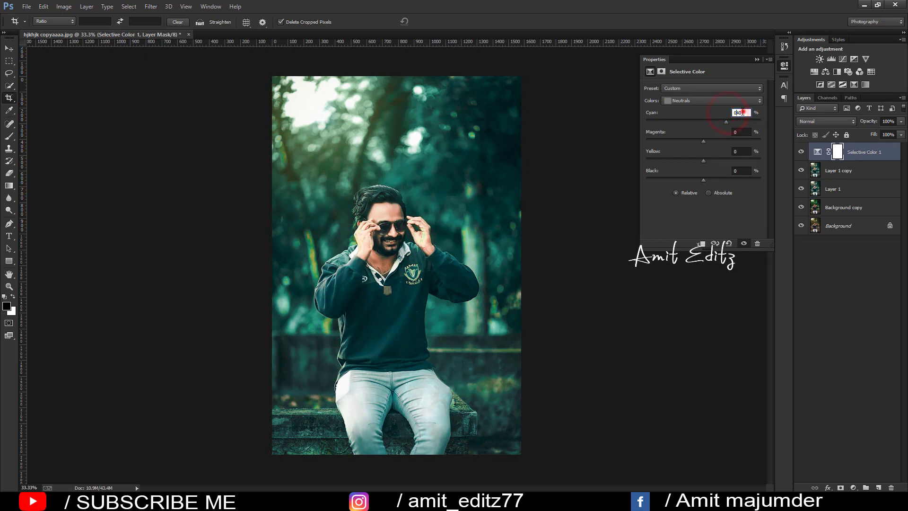
text(0)
mouse_move(704, 141)
mouse_down()
mouse_move(694, 144)
mouse_move(708, 143)
mouse_up()
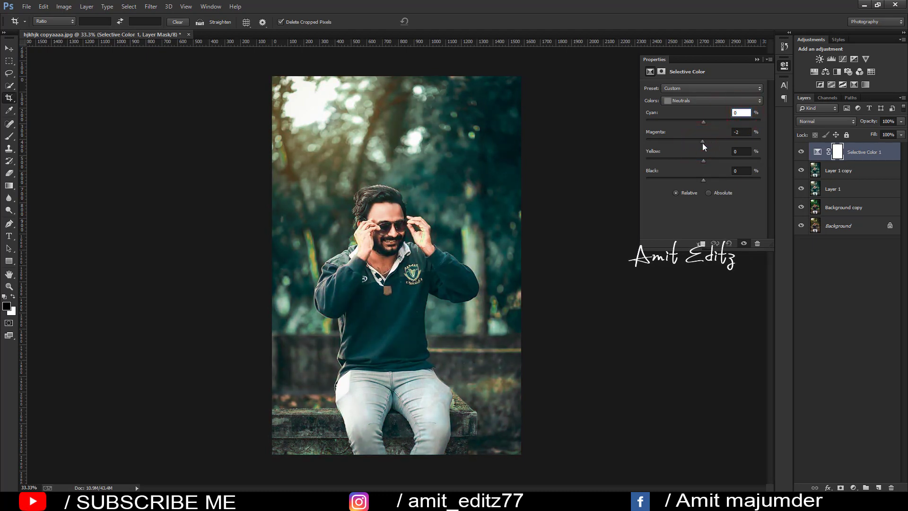
double_click(741, 132)
text(0)
Try neutrals yellow and black adjustments, then reset them to 0.
drag(703, 162, 704, 161)
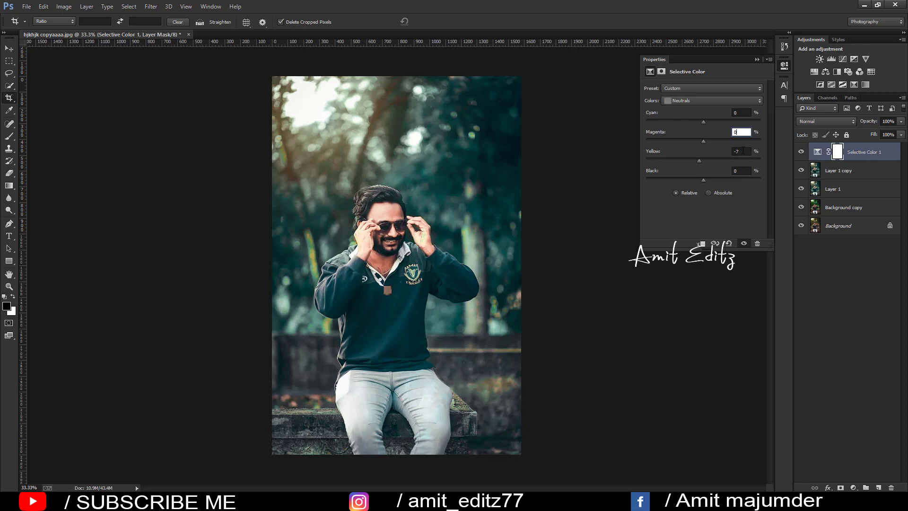
key(Tab)
text(0)
drag(706, 182, 705, 183)
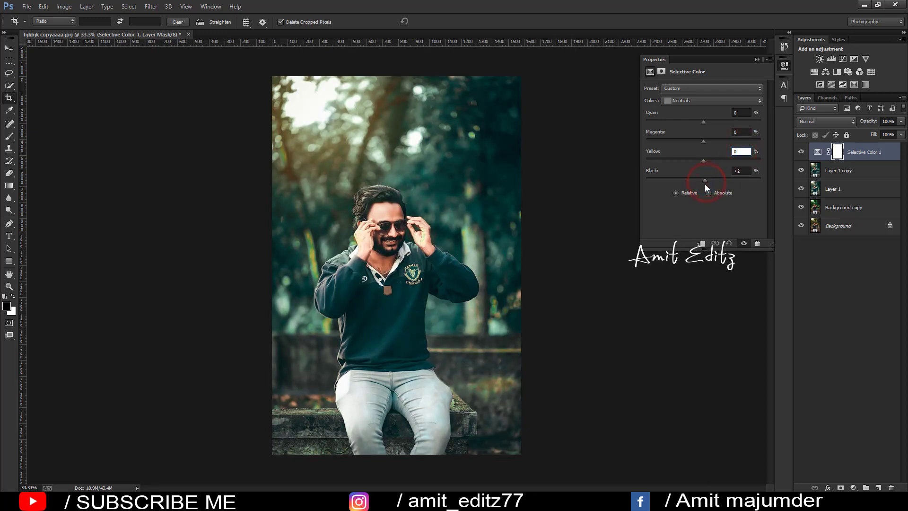
click(738, 170)
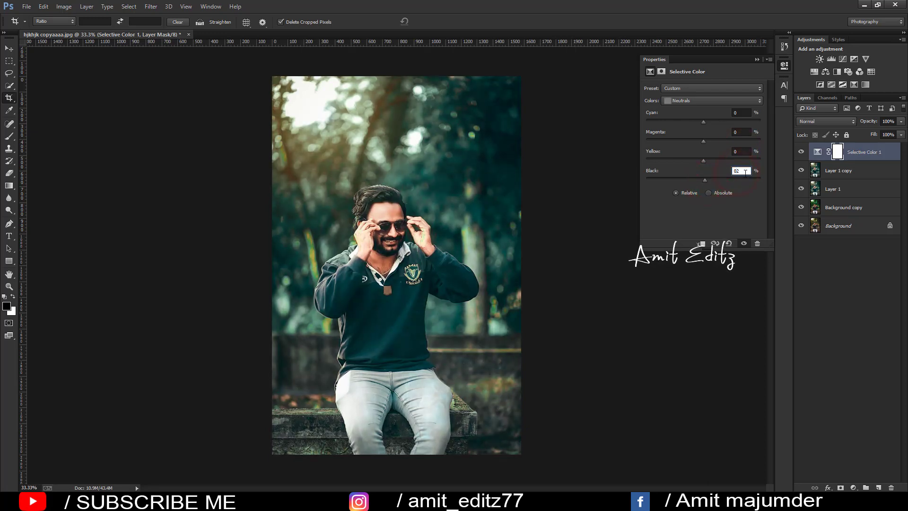
Set the Blacks to Cyan +8, Magenta +1, Yellow -4, Black +4.
click(698, 99)
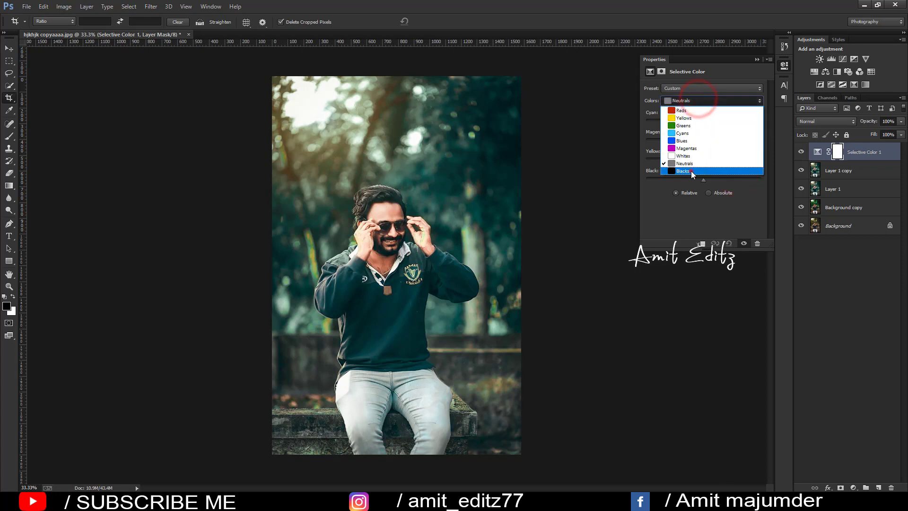
click(691, 171)
mouse_move(706, 178)
mouse_down()
mouse_move(697, 162)
mouse_move(708, 124)
mouse_up()
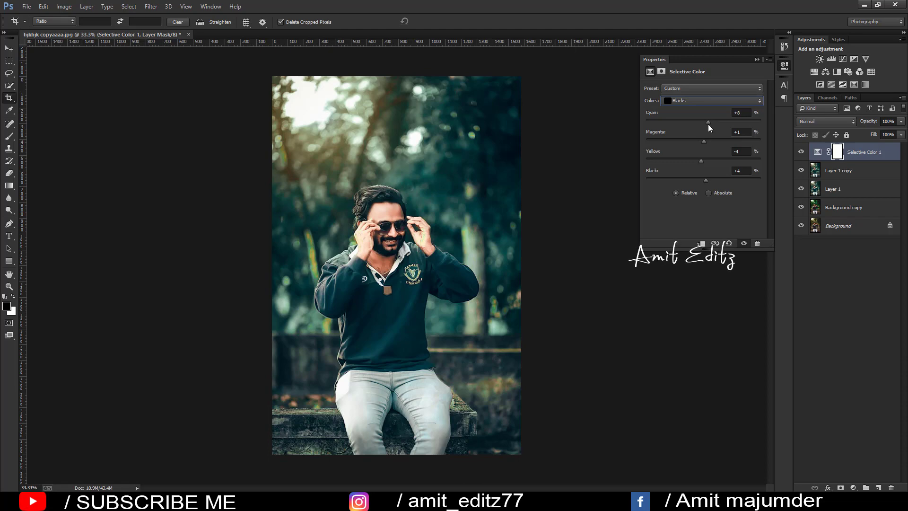
click(757, 60)
Merge Selective Color 1 with Layer 1 copy.
ctrl+click(842, 170)
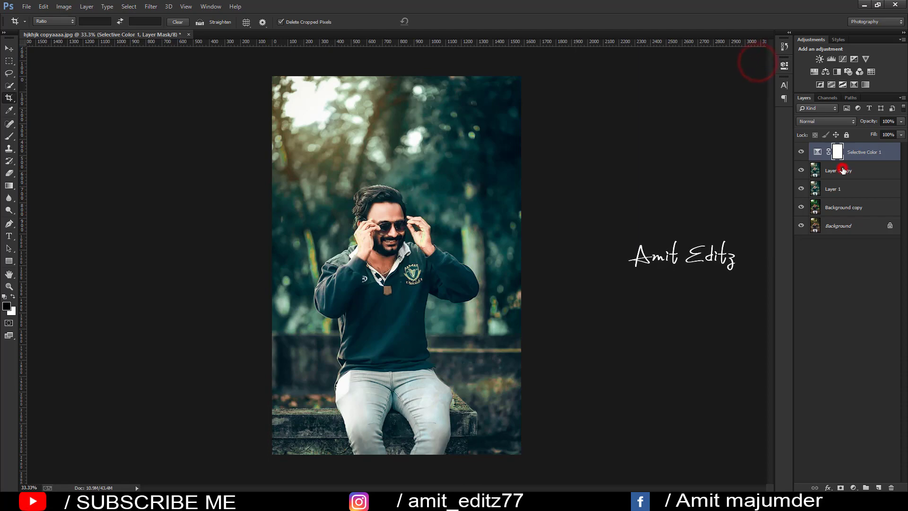
right_click(844, 170)
click(757, 343)
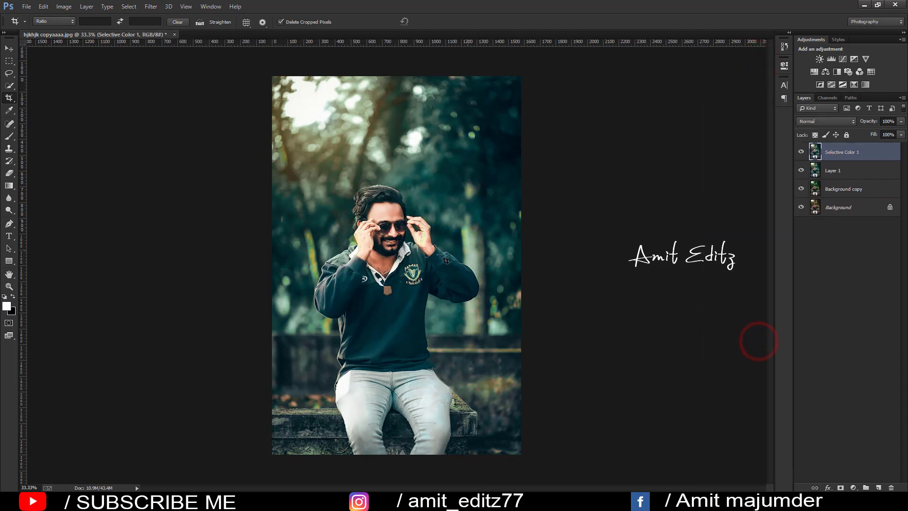
scroll(403, 253, down, 1)
scroll(403, 253, down, 2)
scroll(412, 250, up, 1)
scroll(421, 246, up, 3)
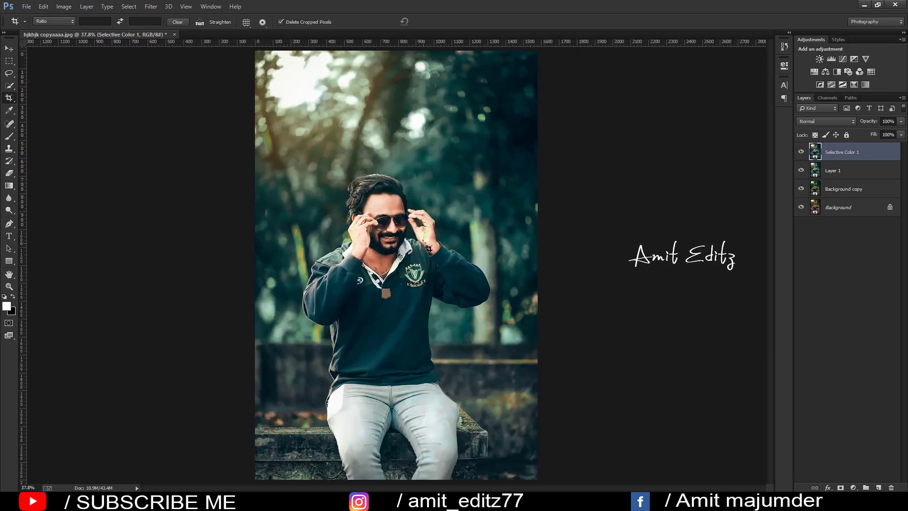
scroll(425, 243, down, 1)
scroll(428, 244, down, 3)
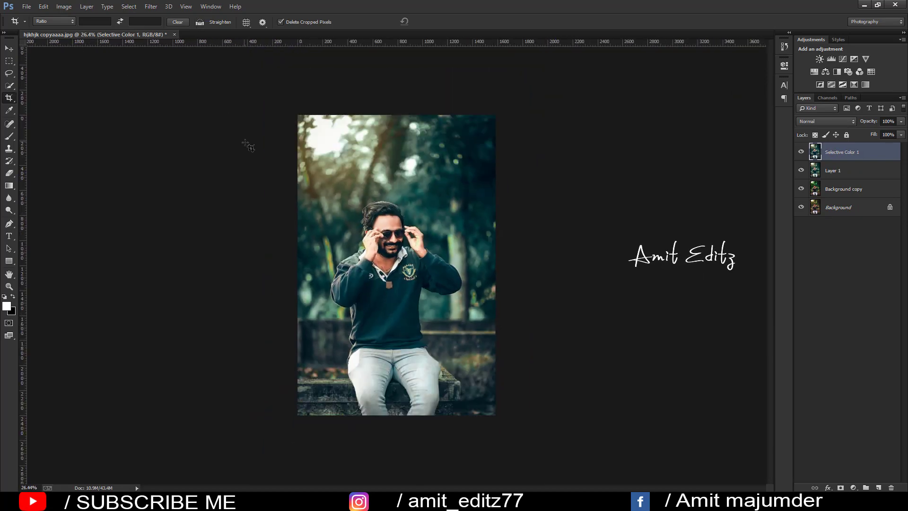
Open the fghfgh.jpg reference photo to view it, then close it.
click(26, 6)
click(37, 26)
click(290, 226)
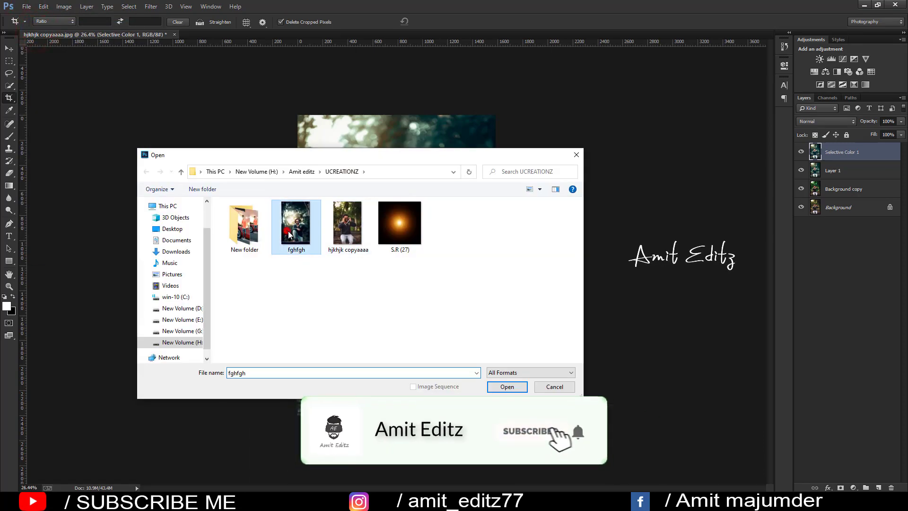
click(507, 386)
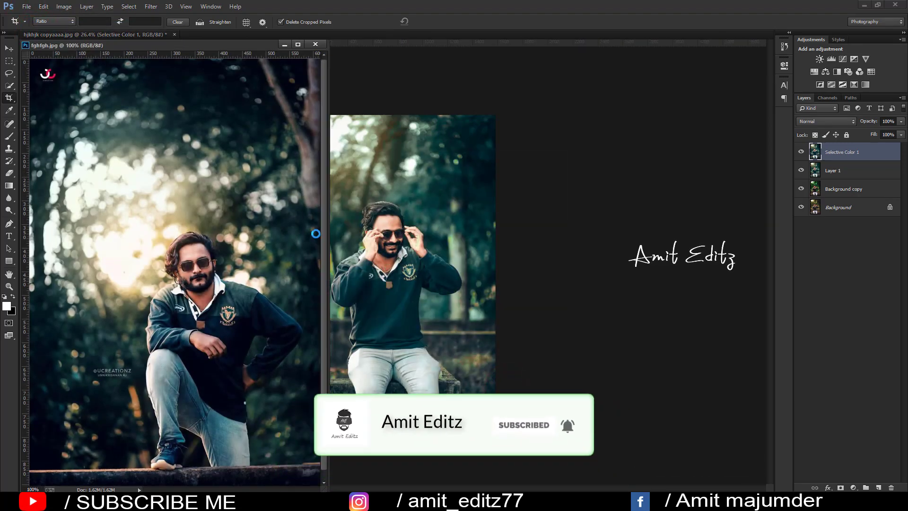
click(315, 44)
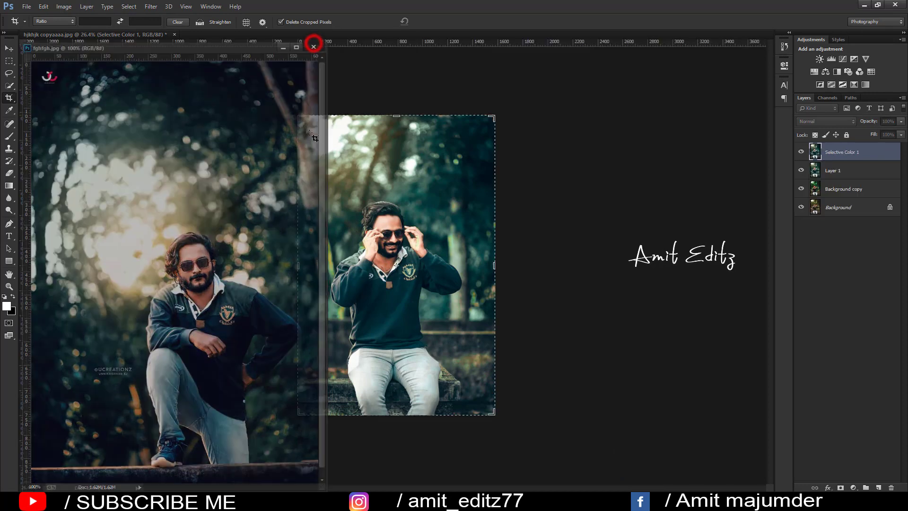
Merge the three graded layers above Background into one.
click(8, 48)
shift+click(855, 170)
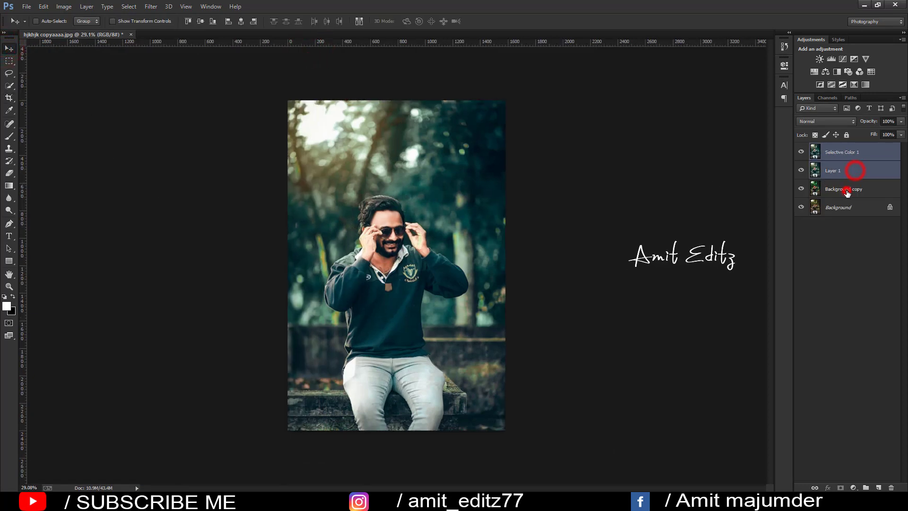
shift+click(846, 189)
right_click(847, 189)
click(758, 344)
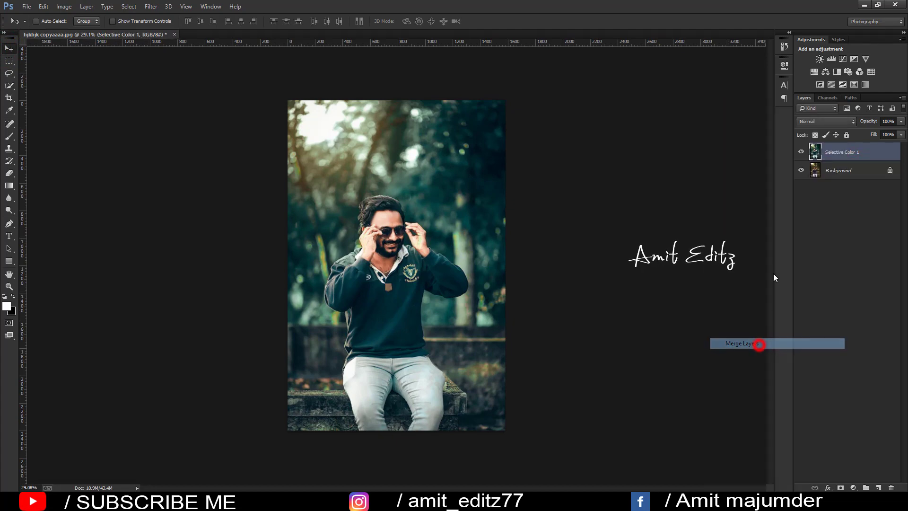
Stamp the V watermark brush preset at 93 px beside the man, then revert to a round brush.
click(8, 136)
right_click(320, 195)
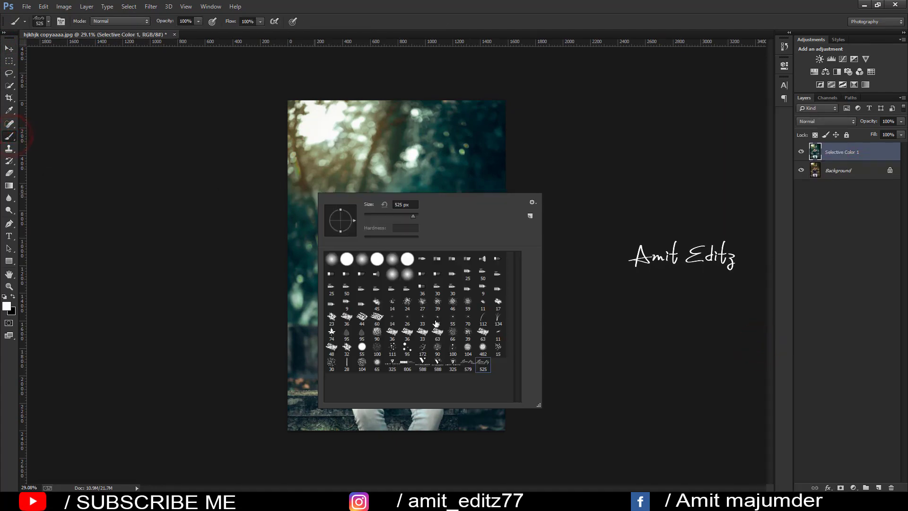
click(421, 369)
click(421, 370)
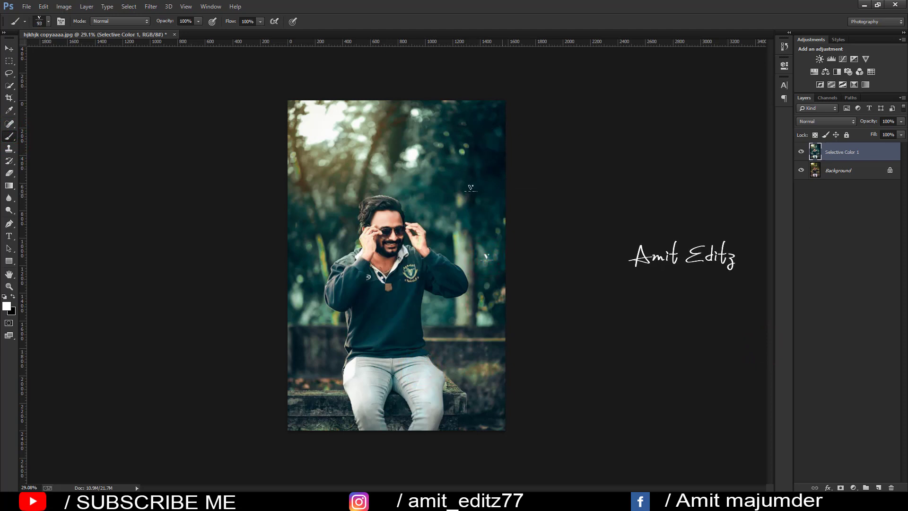
right_click(473, 189)
click(470, 248)
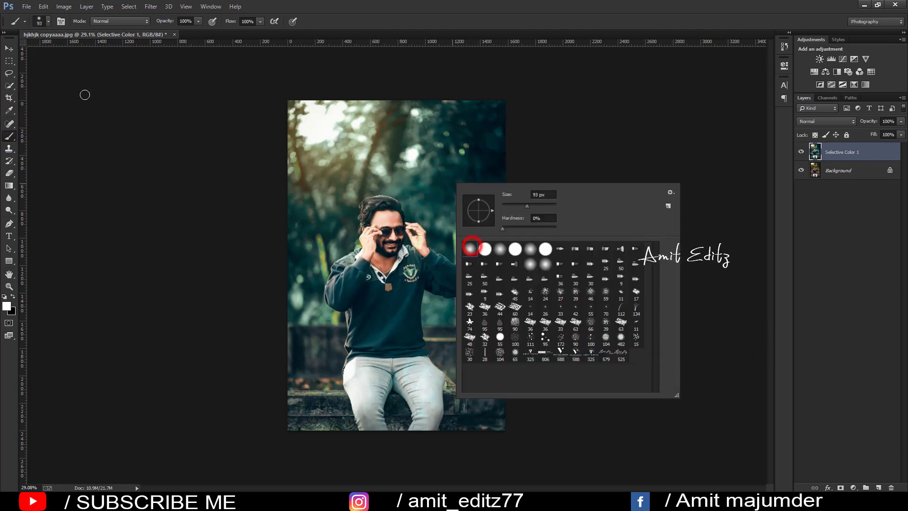
click(8, 47)
Toggle Selective Color 1 visibility twice to compare with the original, leaving the grade visible.
click(802, 152)
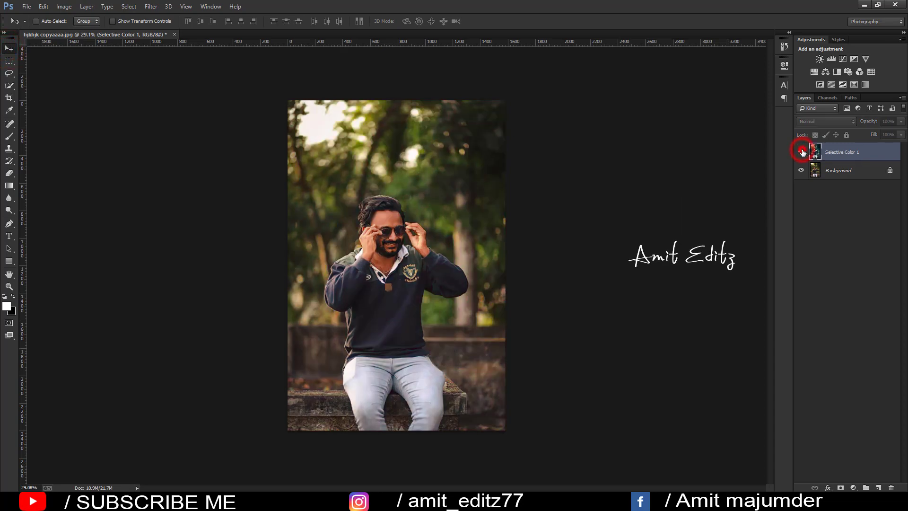
click(802, 152)
scroll(477, 254, up, 1)
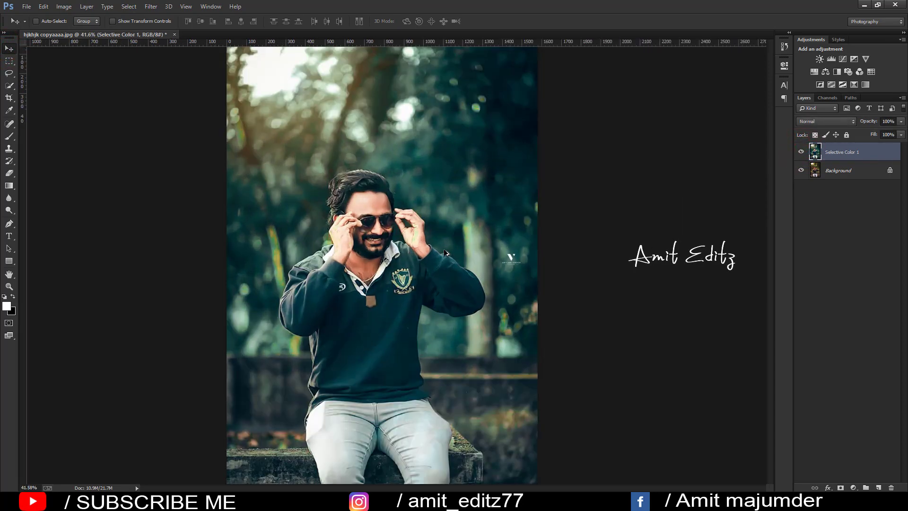
click(807, 150)
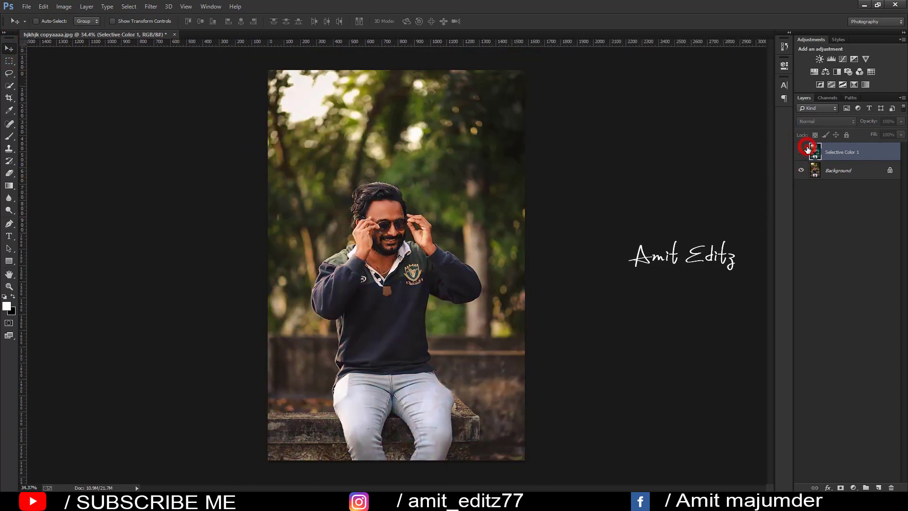
click(802, 151)
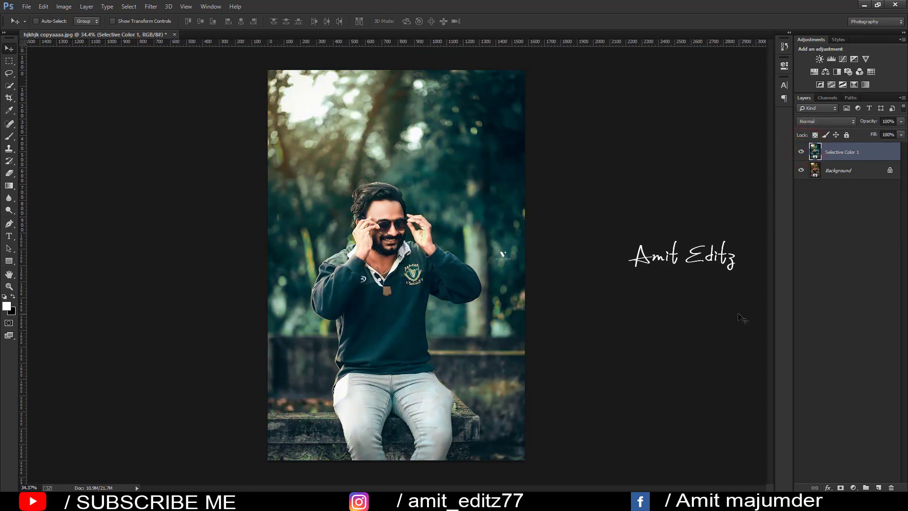